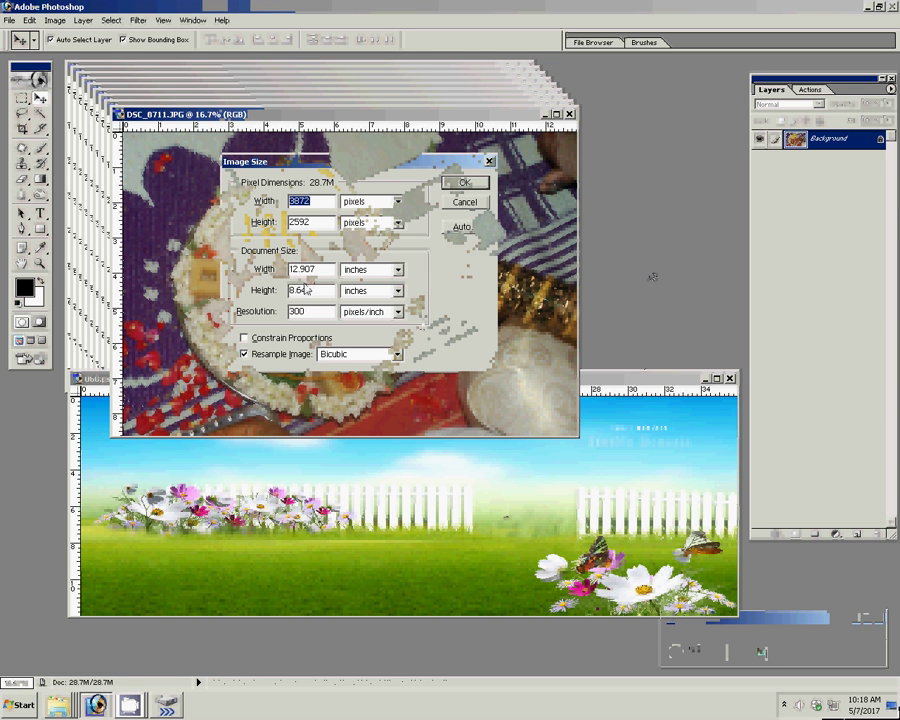
Resize DSC_0711.JPG to an 8-inch document width with Constrain Proportions on
left_click(462, 203)
left_click(83, 20)
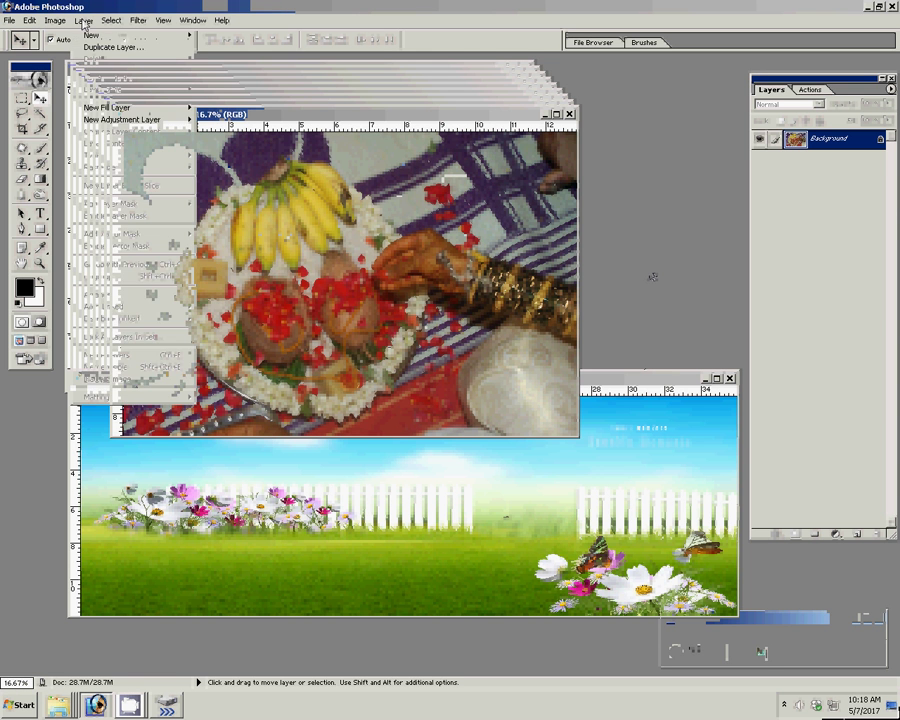
mouse_move(55, 20)
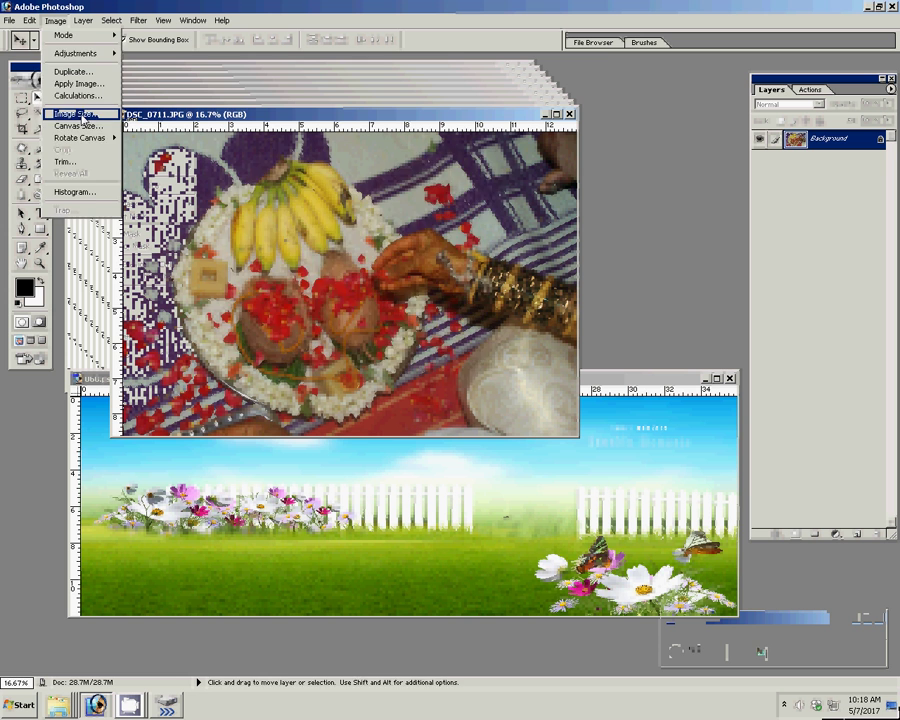
left_click(85, 113)
double_click(300, 269)
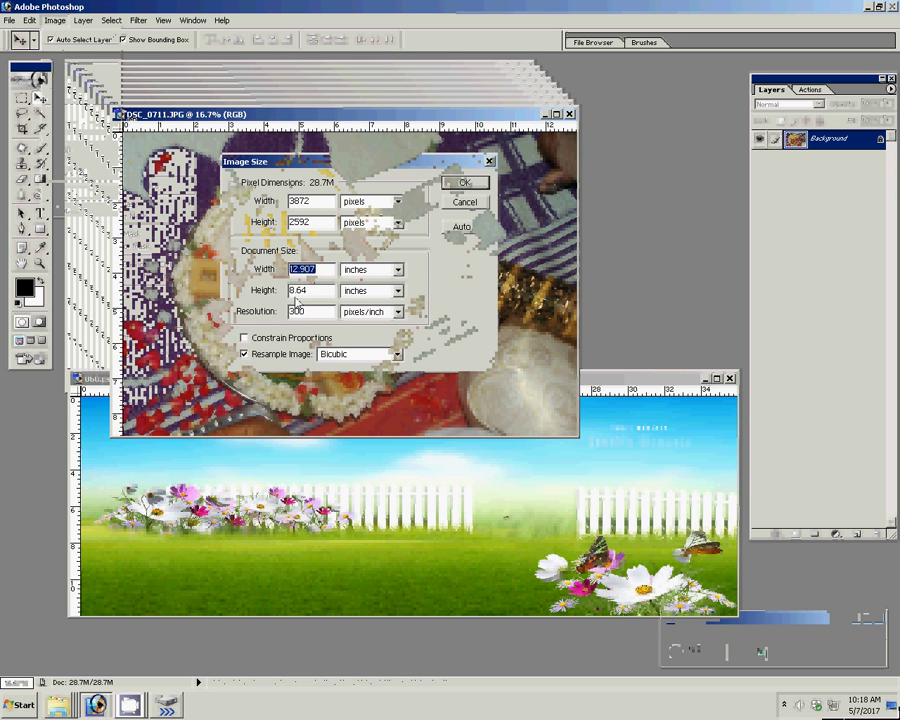
type("8")
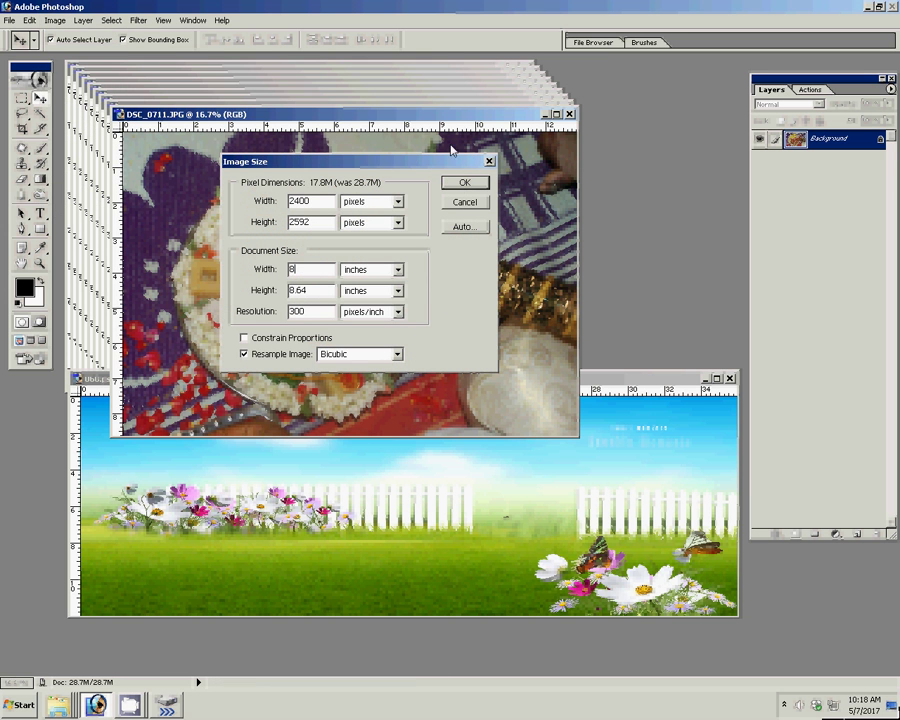
left_click(262, 337)
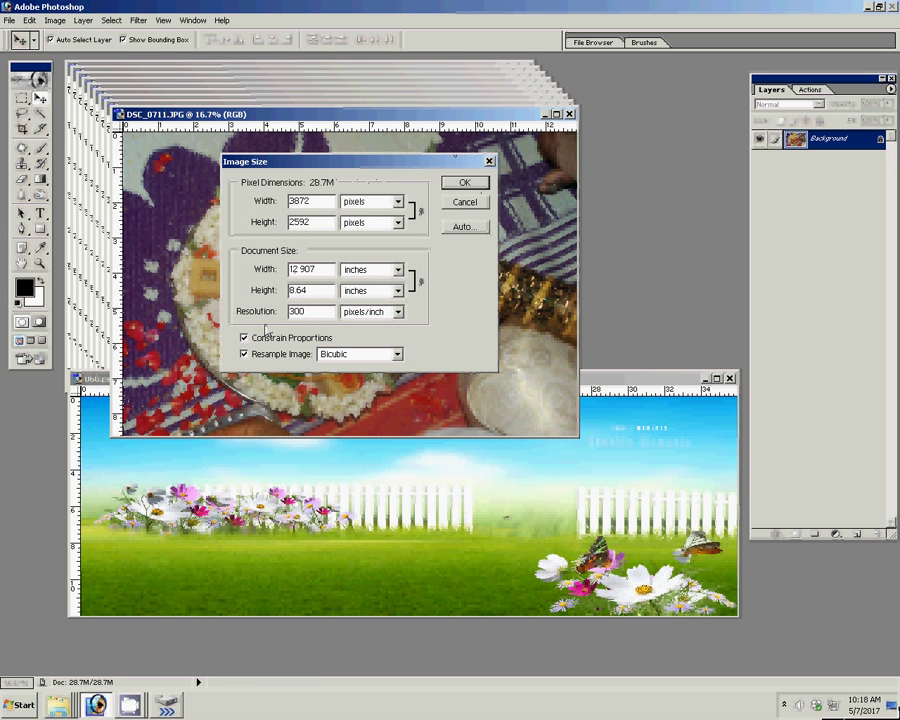
double_click(301, 269)
type("8")
left_click(462, 182)
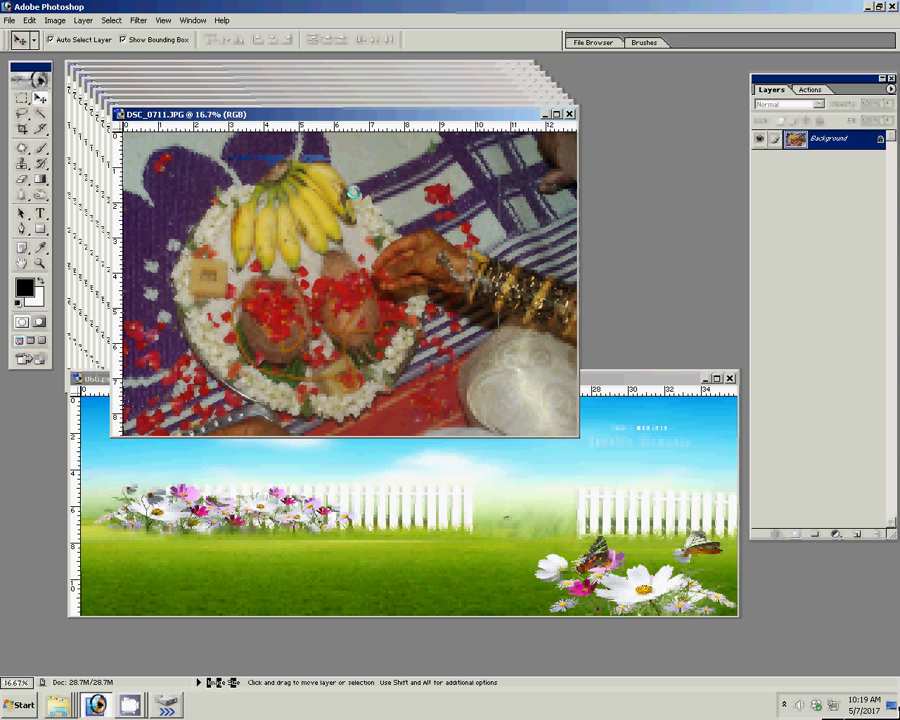
Drag the fruit-plate photo into 060.psd and move Layer 11 near the top of the stack
left_click(810, 89)
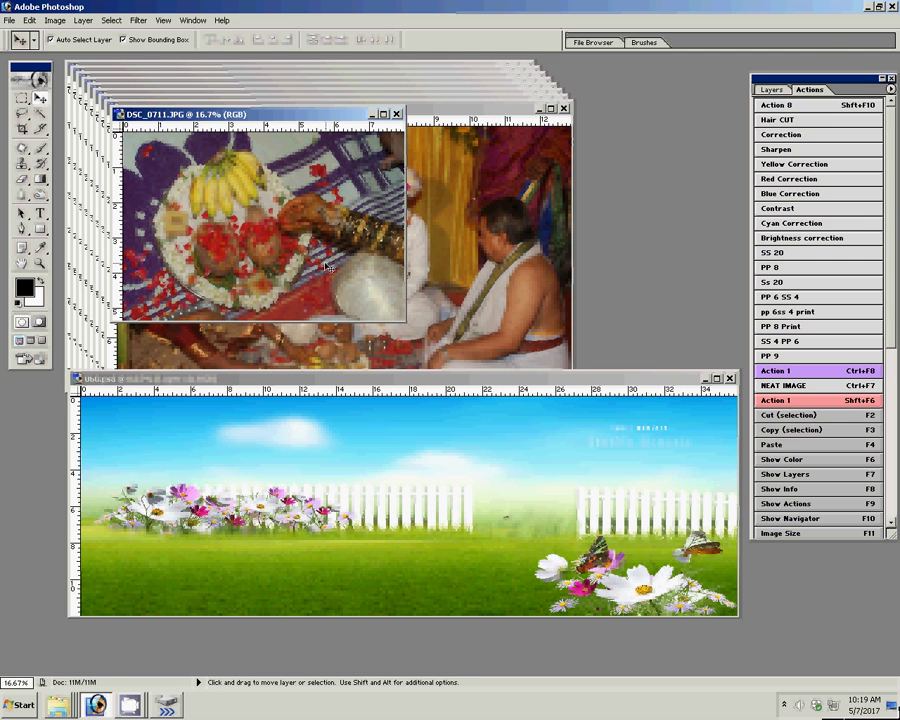
mouse_move(275, 207)
left_mouse_down()
mouse_move(375, 499)
mouse_move(185, 427)
left_mouse_up()
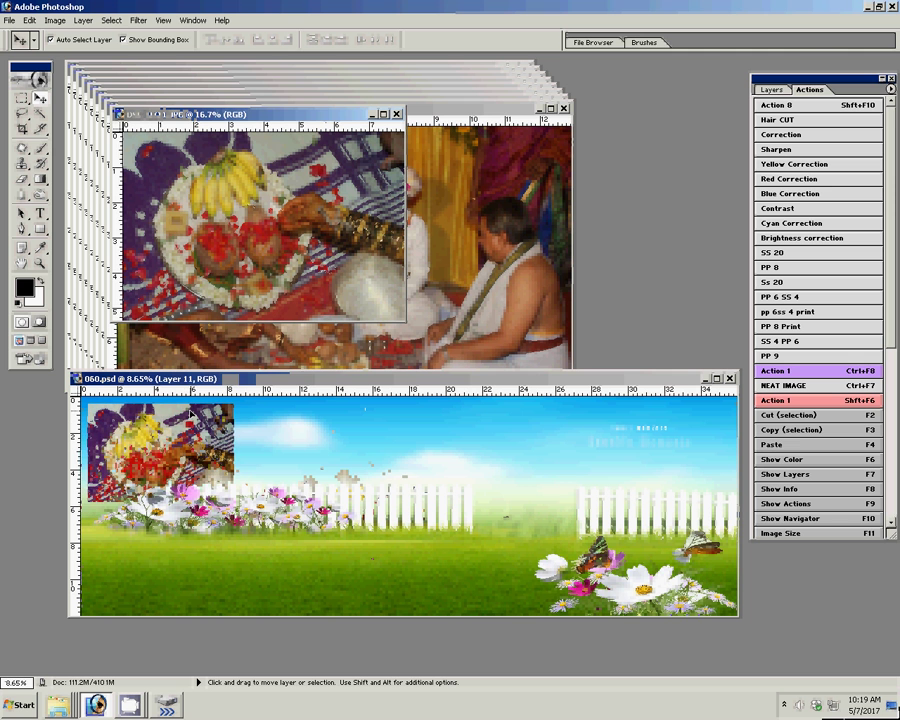
left_click(52, 664)
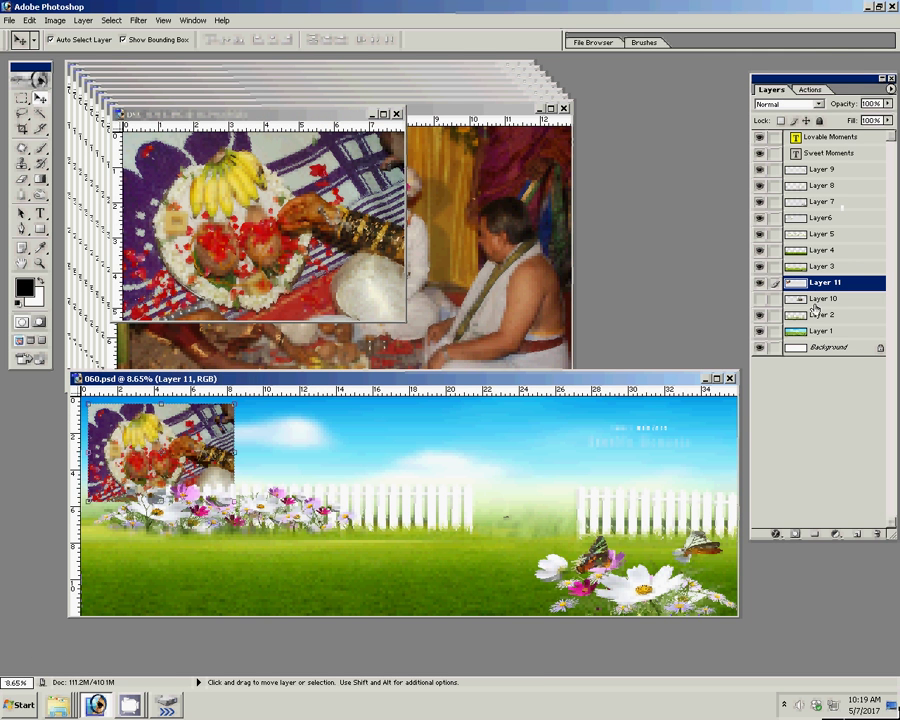
mouse_move(821, 288)
left_mouse_down()
mouse_move(870, 179)
mouse_move(860, 145)
left_mouse_up()
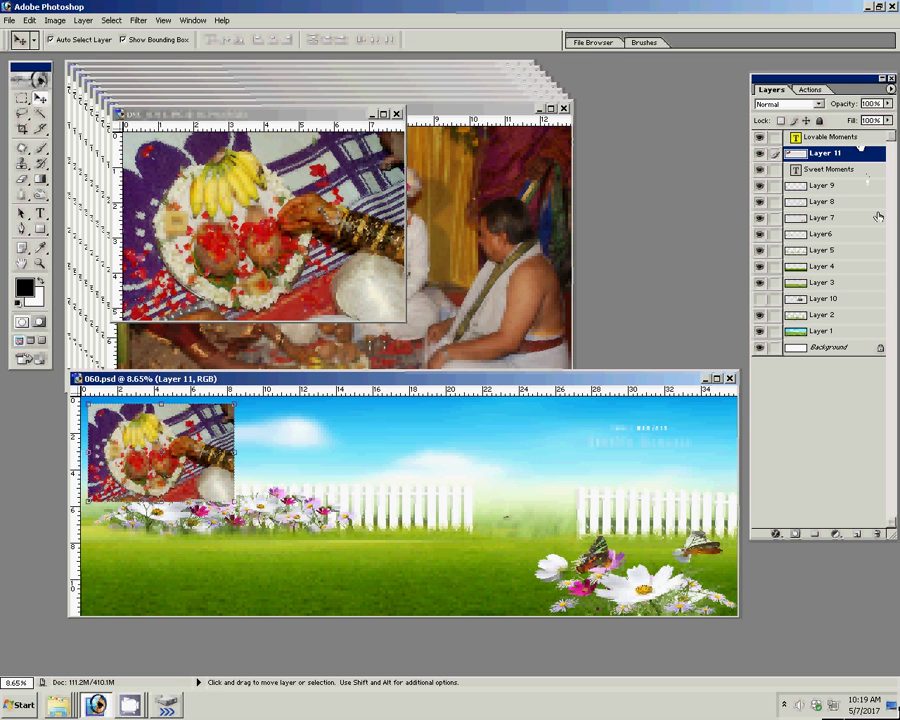
Close DSC_0711.JPG, answering the save prompt
left_click(398, 115)
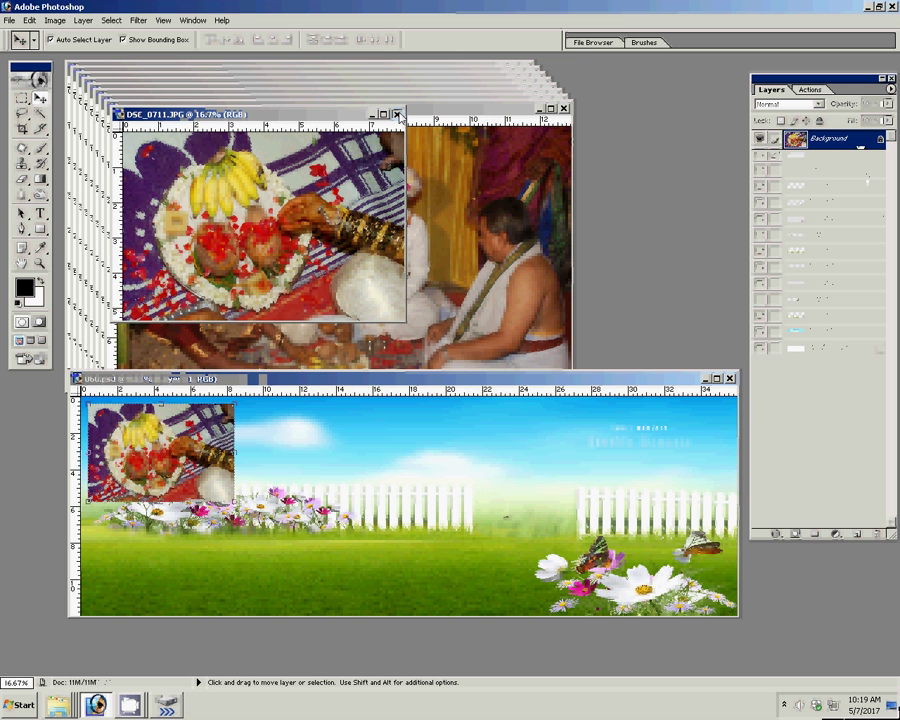
left_click(398, 115)
left_click(406, 257)
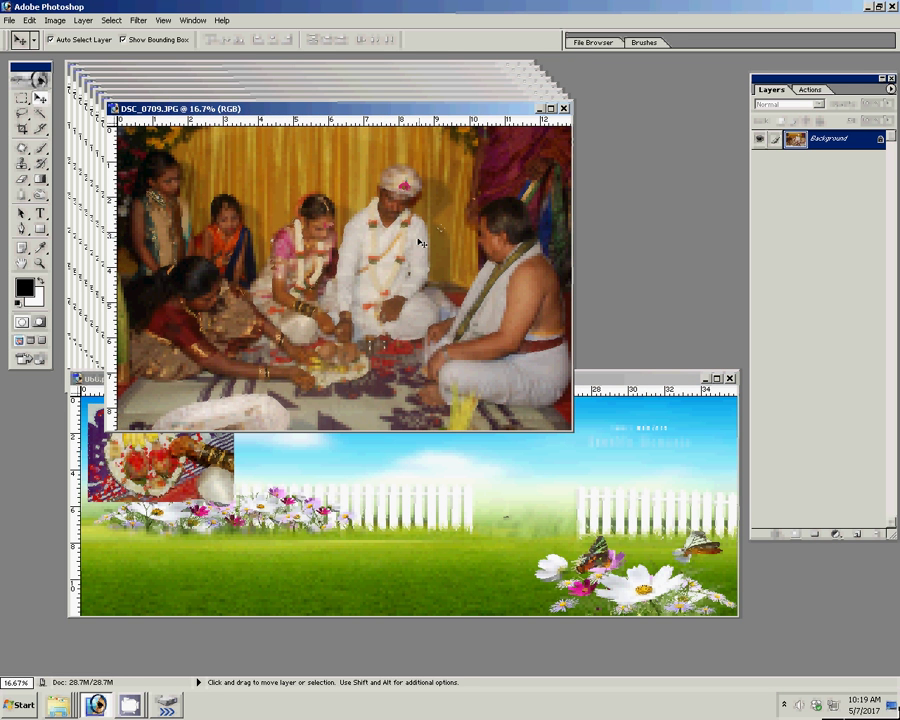
Resize DSC_0709.JPG to 8 inches wide via Image Size
key("ctrl+alt+i")
double_click(300, 269)
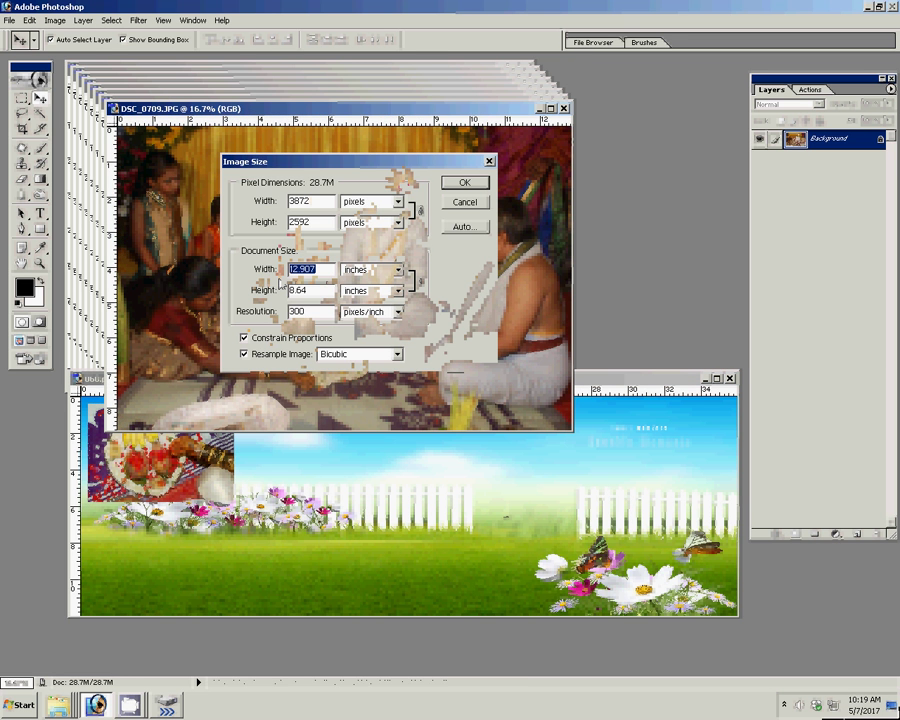
type("8")
key("Return")
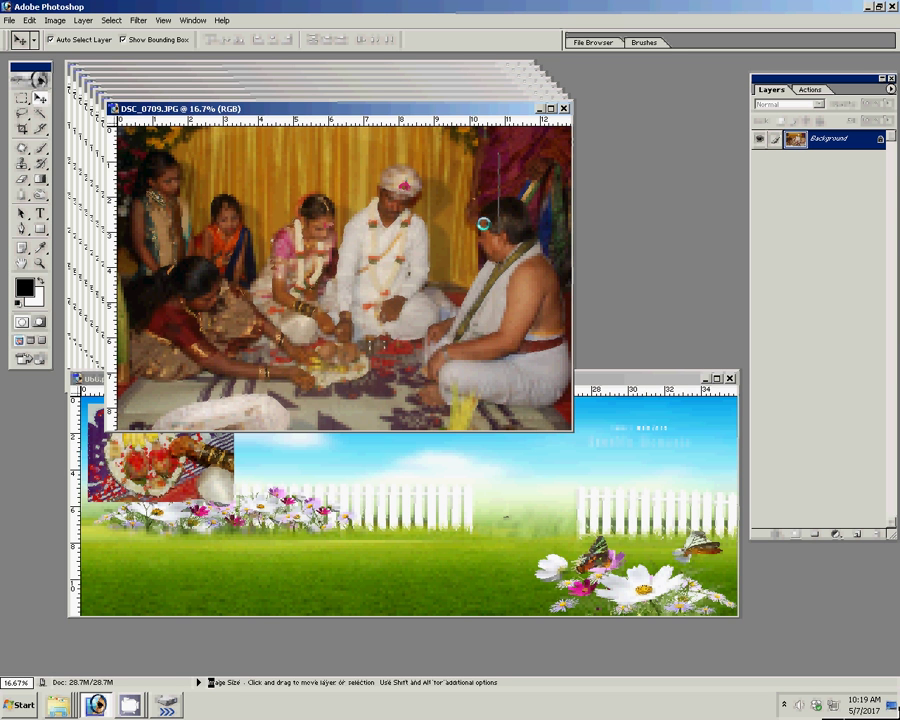
Paste the ceremony photo beside the fruit-plate photo in 060.psd, then close DSC_0709.JPG
left_click(812, 90)
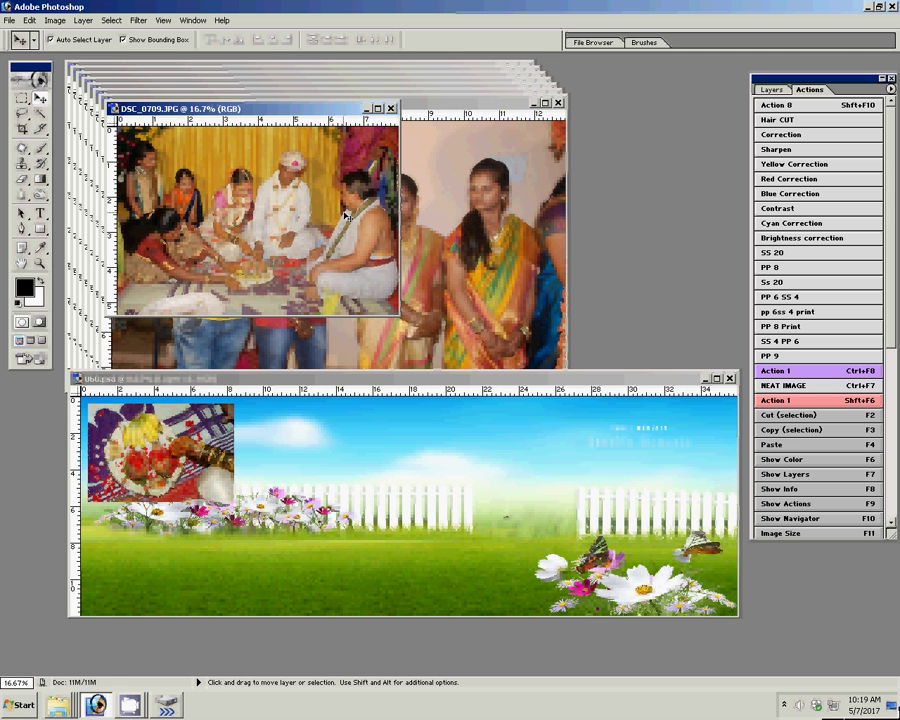
left_click(451, 483)
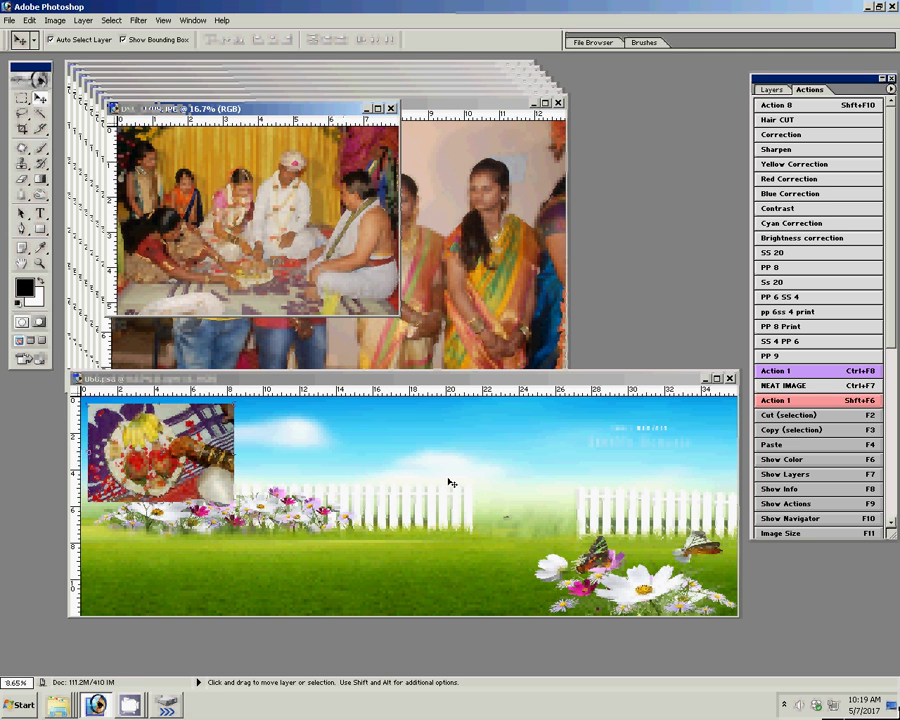
key("ctrl+v")
left_click_drag(408, 458, 310, 431)
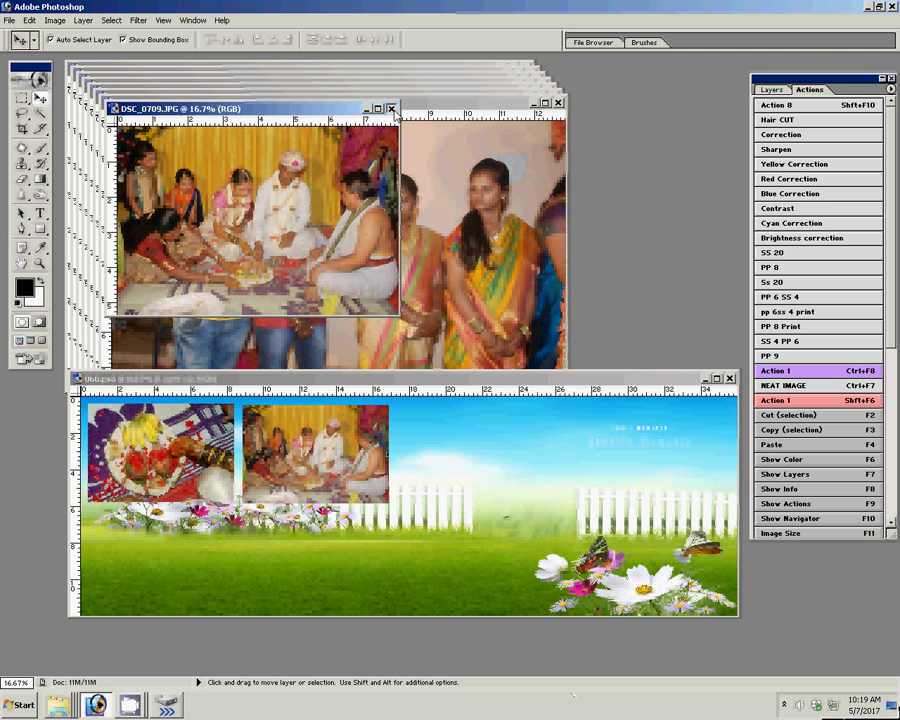
key("ctrl+w")
left_click(412, 258)
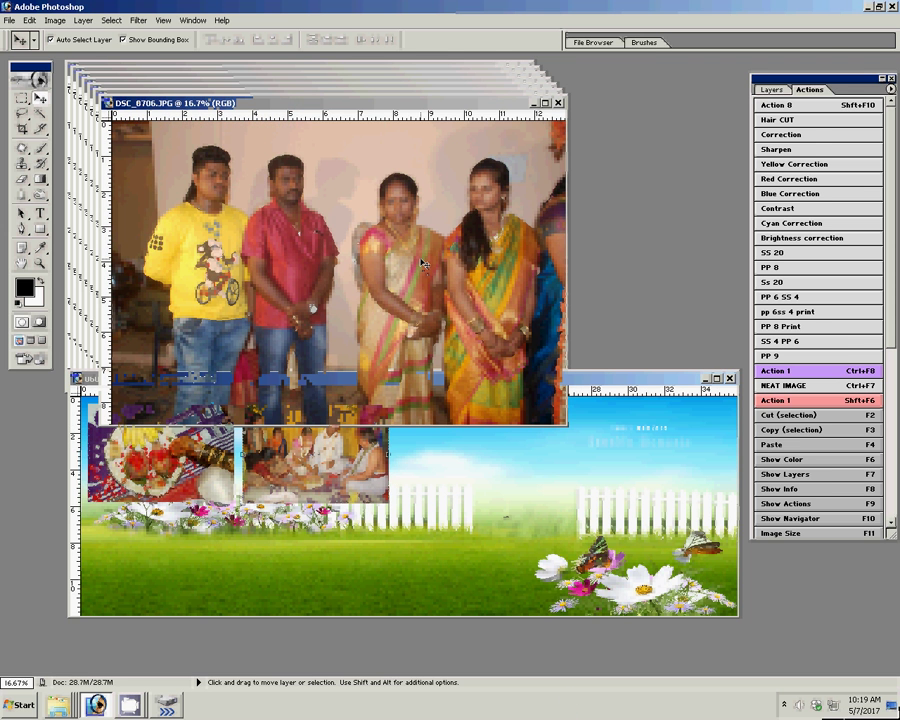
Apply the Correction action to DSC_0706.JPG and resize it to 8 inches wide
left_click(795, 136)
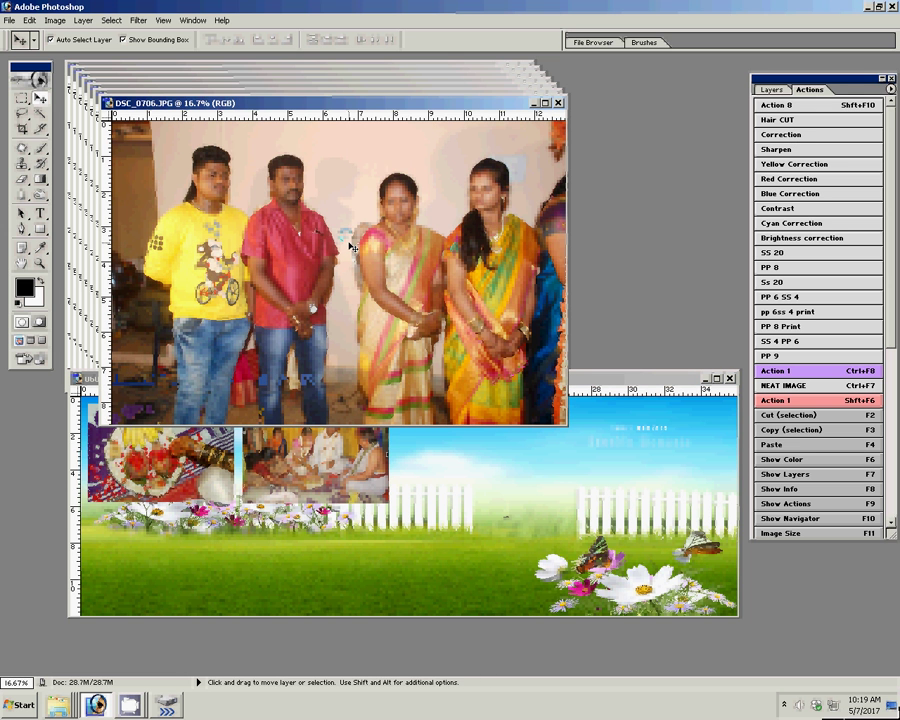
key("F11")
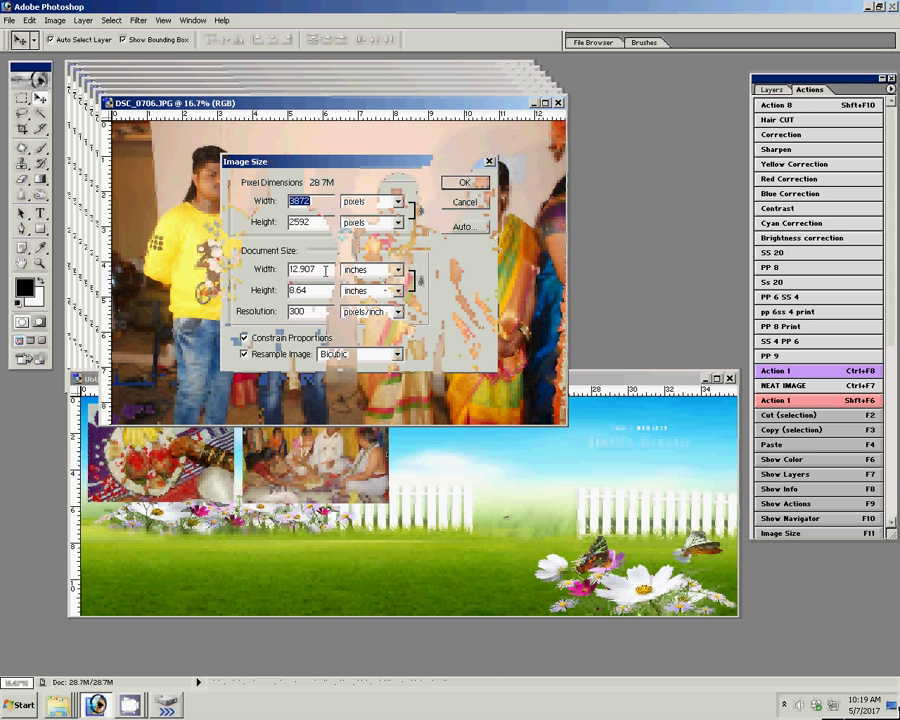
key("Tab")
key("Tab")
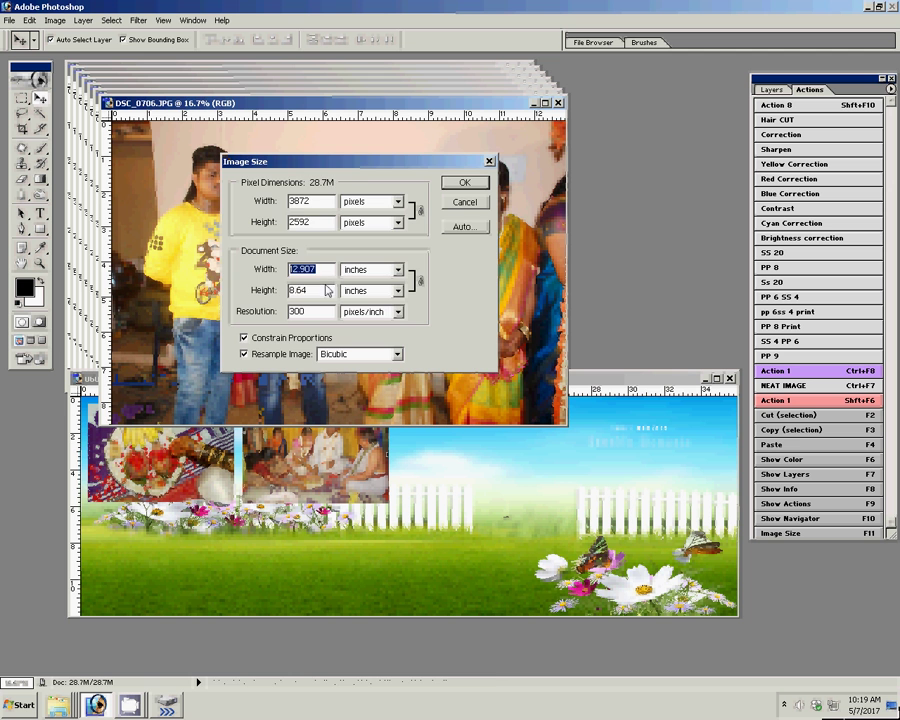
type("8")
key("Return")
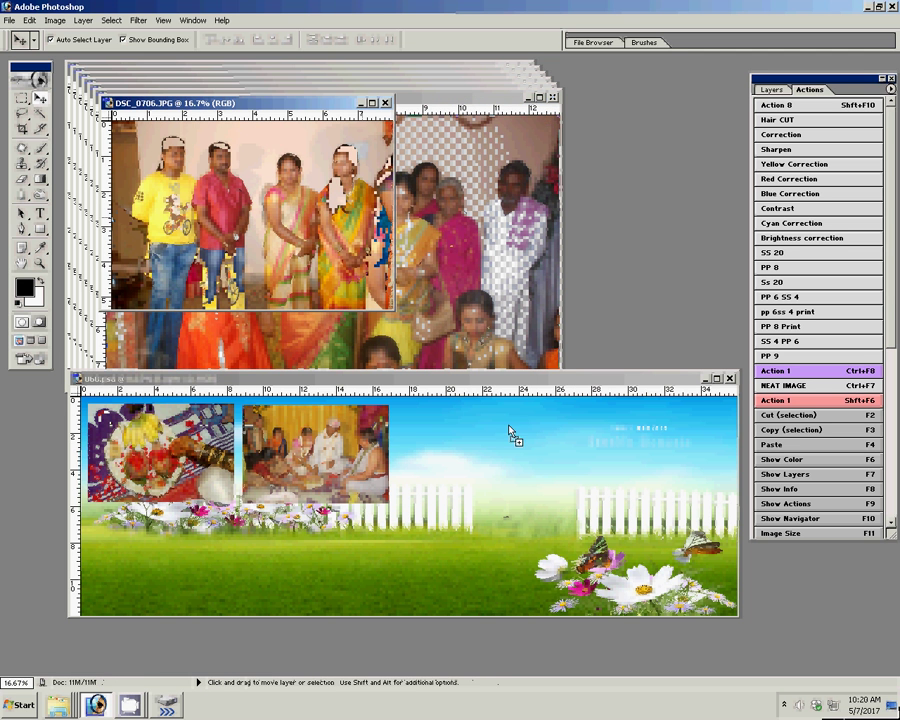
Drag the group photo into 060.psd below the first photo and close DSC_0706.JPG unsaved
mouse_move(460, 211)
left_mouse_down()
mouse_move(506, 452)
mouse_move(412, 501)
mouse_move(172, 522)
left_mouse_up()
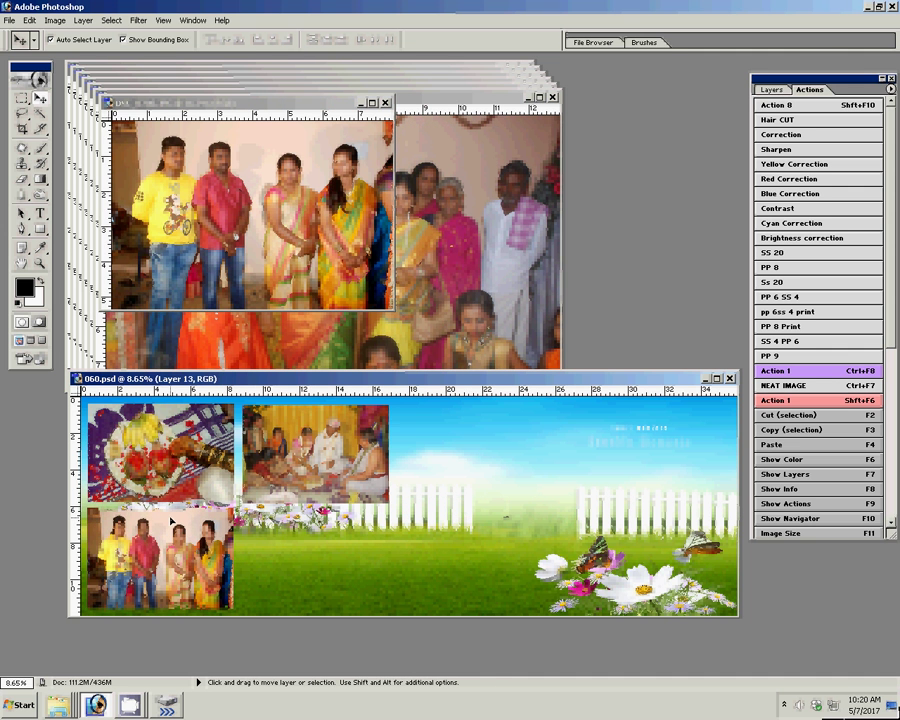
left_click(384, 102)
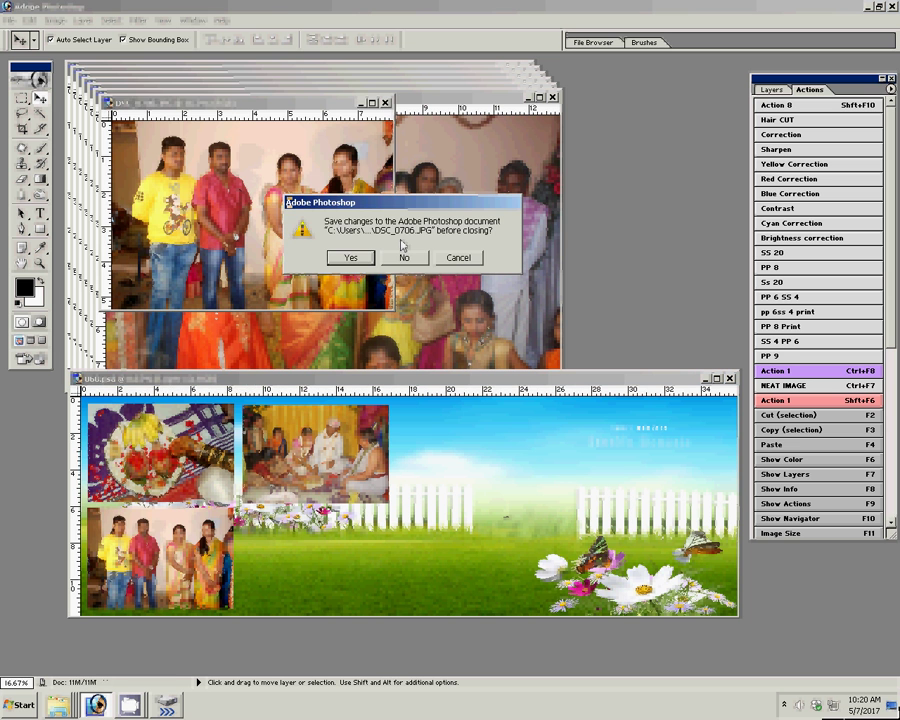
left_click(404, 257)
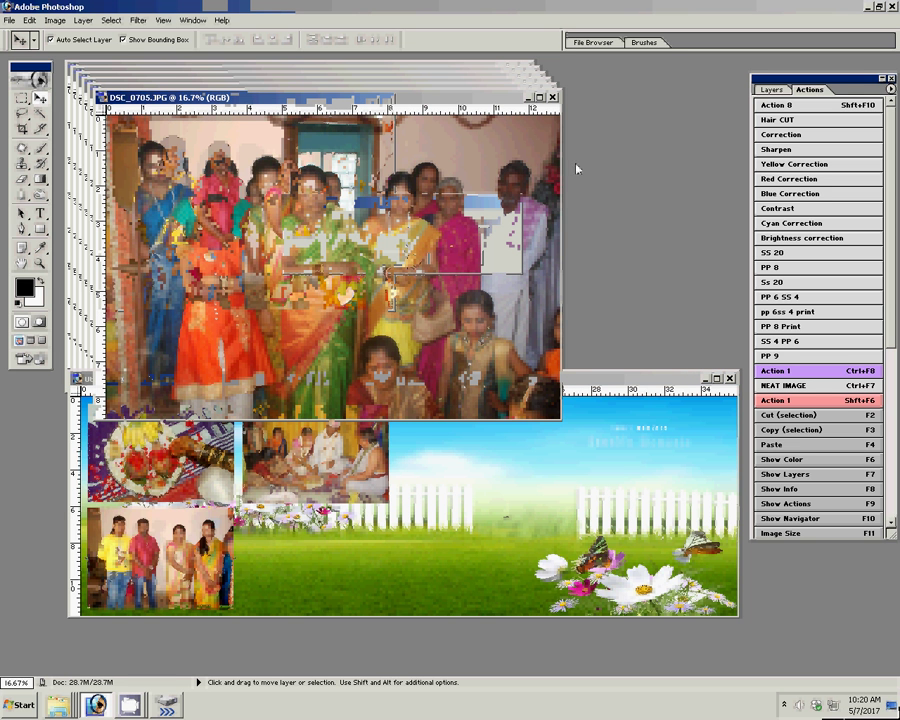
Resize DSC_0705.JPG to an 8-inch document width
key("F11")
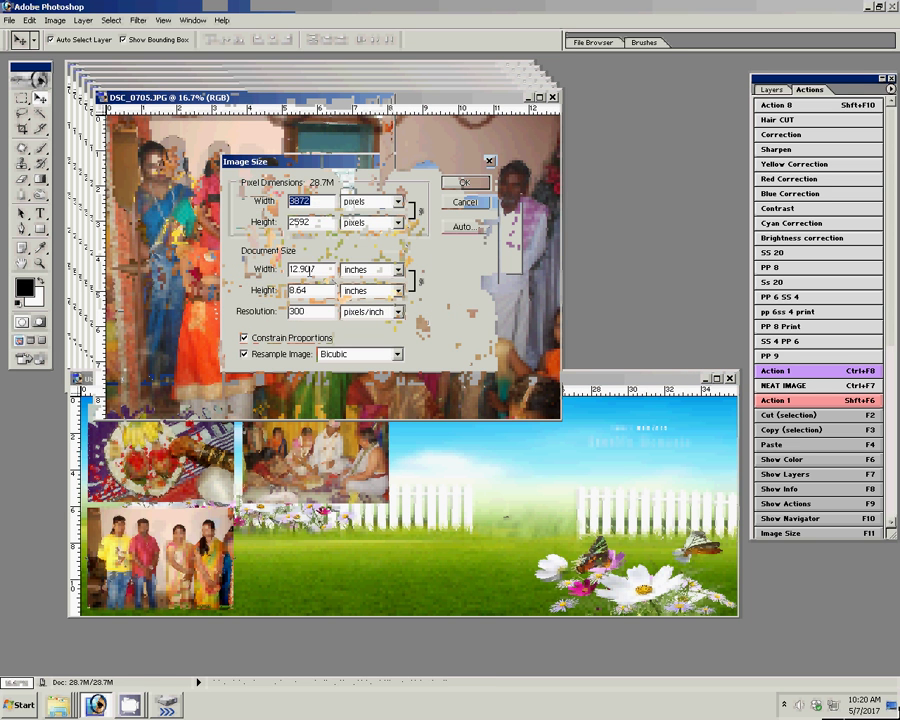
double_click(302, 269)
type("8")
key("Return")
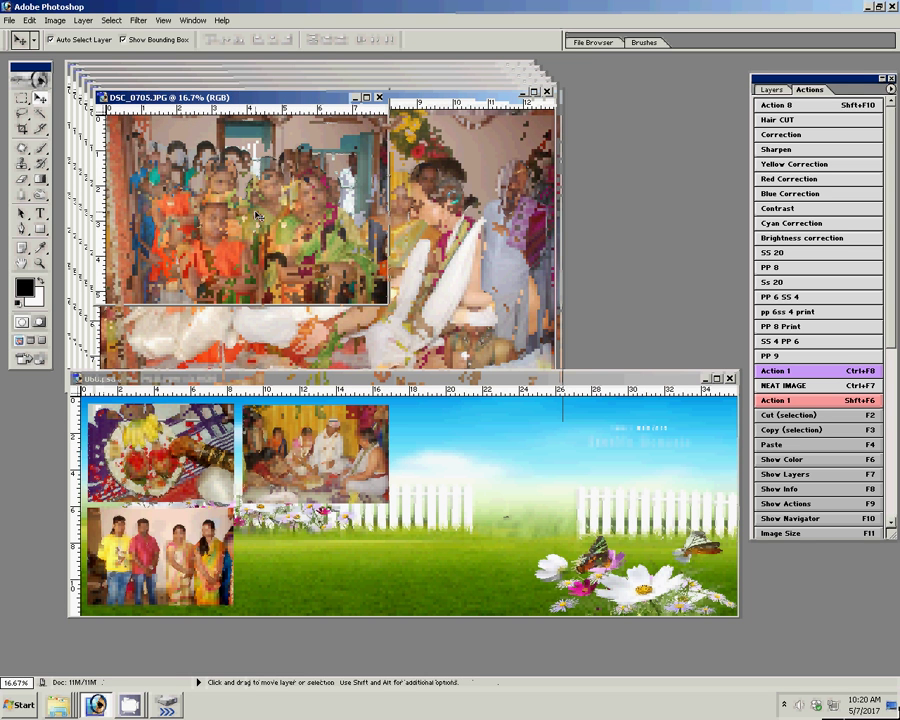
Drag the group photo into 060.psd and position it below the second album photo
left_click_drag(325, 213, 455, 462)
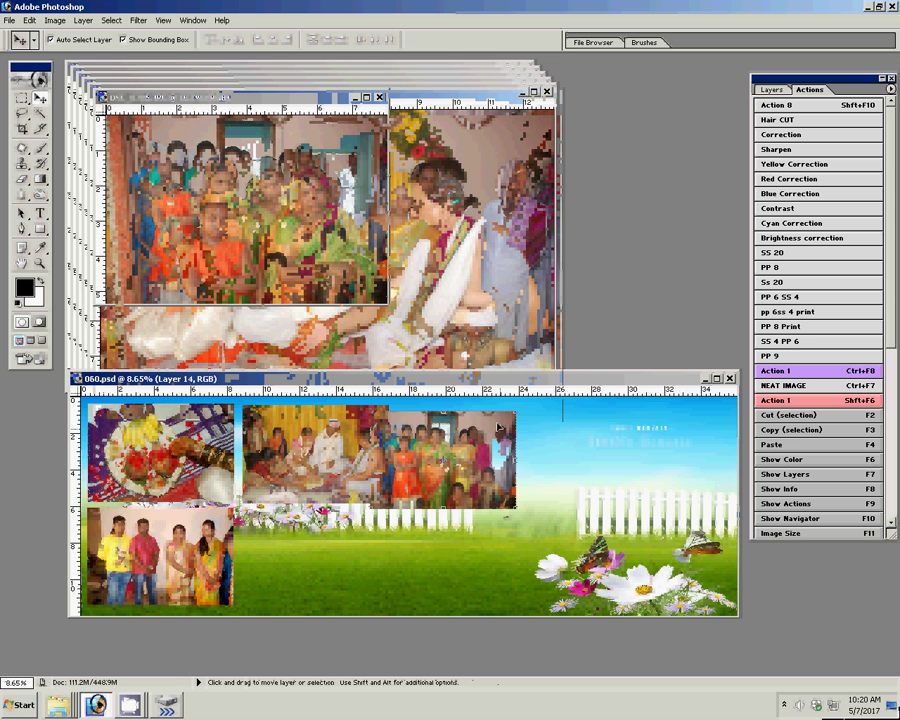
mouse_move(498, 428)
left_mouse_down()
mouse_move(347, 519)
mouse_move(366, 521)
left_mouse_up()
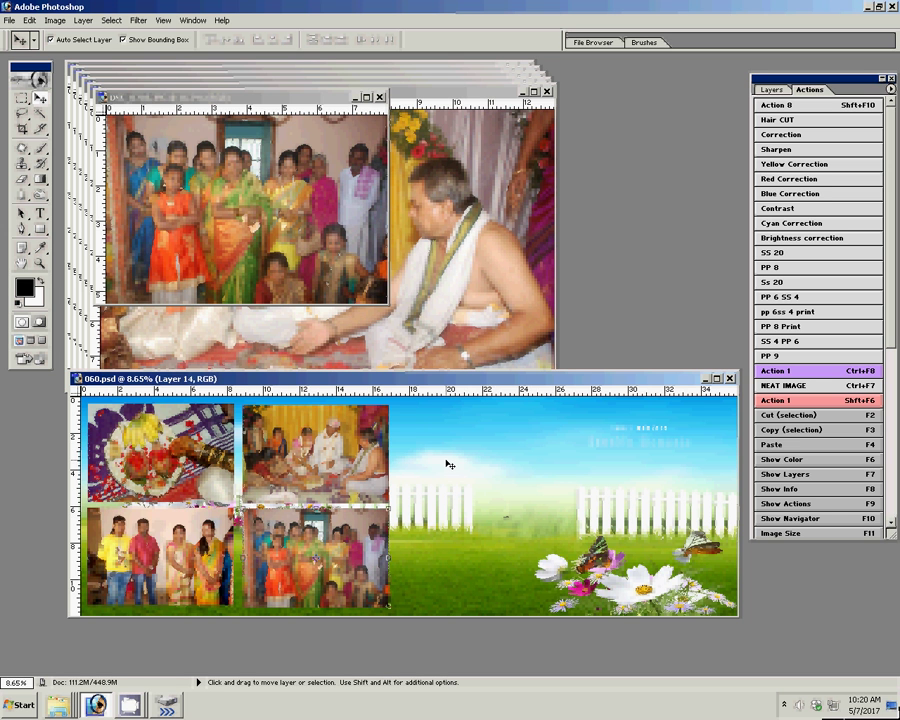
left_click(379, 97)
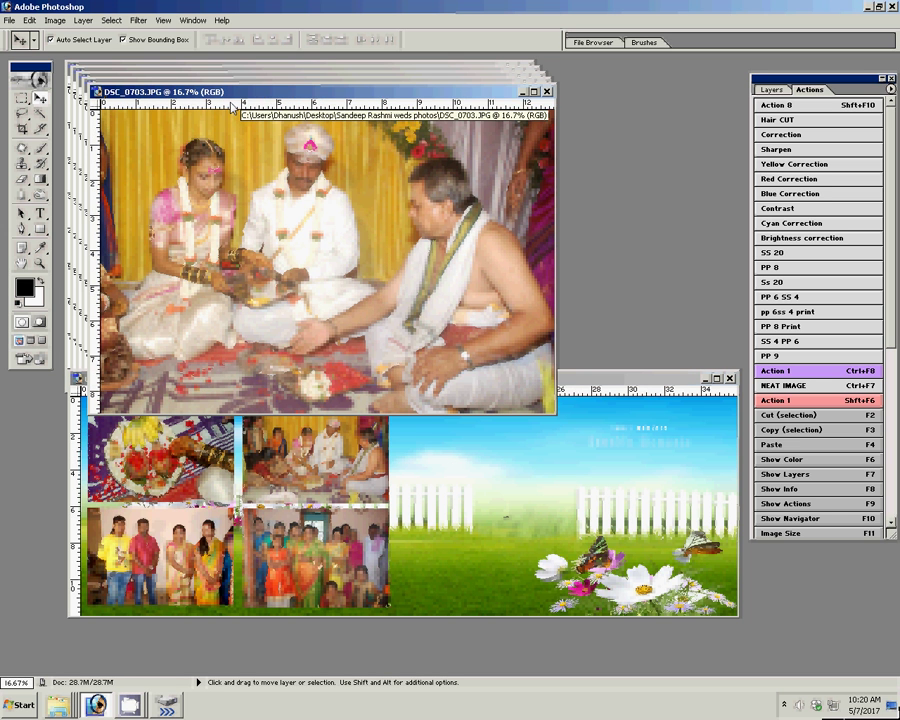
Resize DSC_0703.JPG to 8 inches wide and drag it into the album's top row
key("F11")
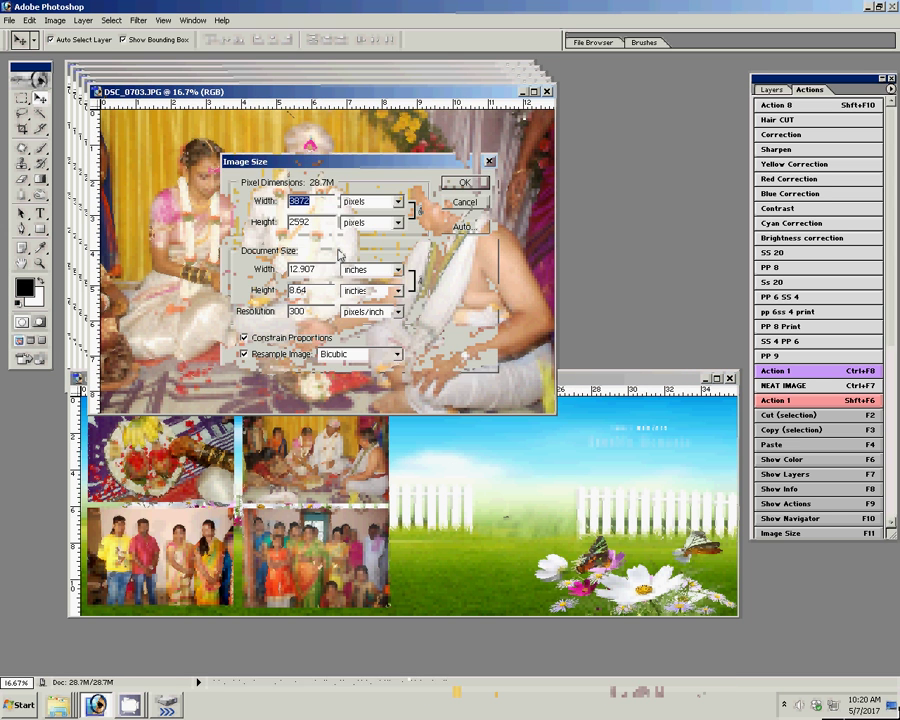
double_click(310, 269)
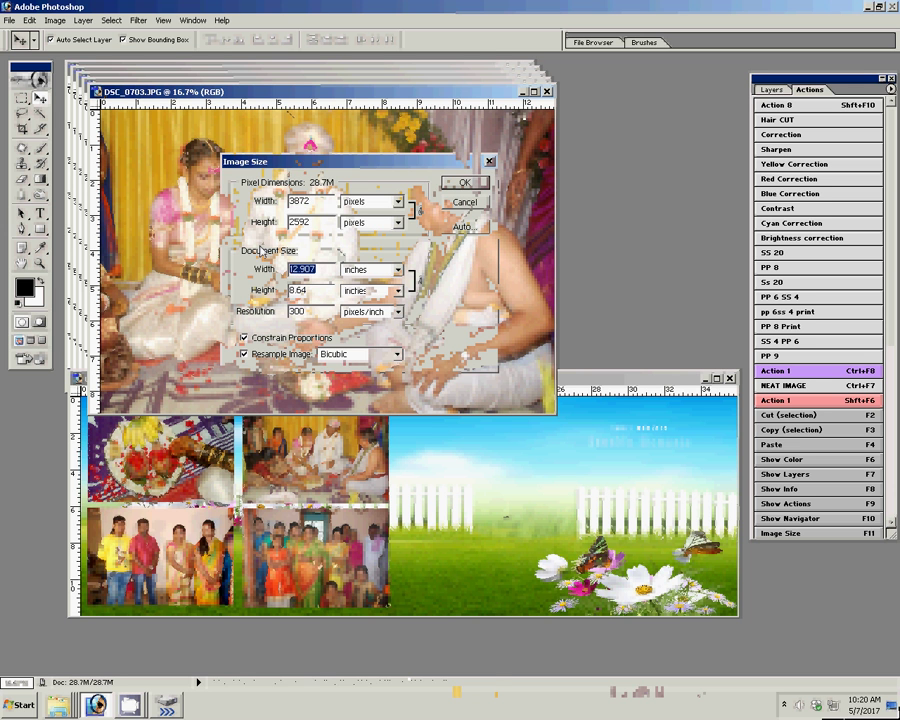
type("8")
key("Return")
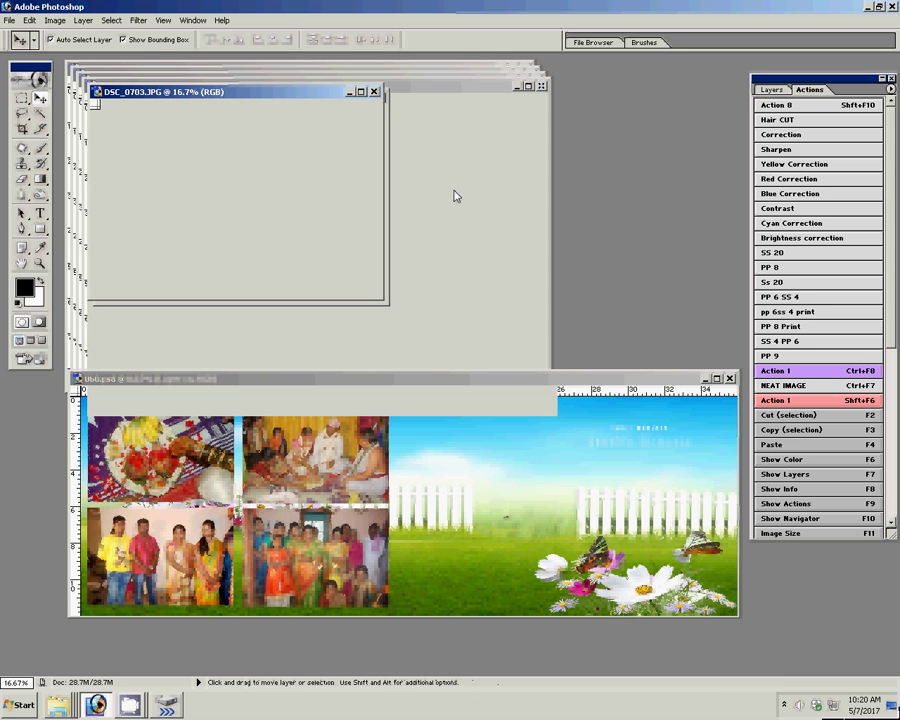
mouse_move(455, 196)
left_mouse_down()
mouse_move(463, 467)
mouse_move(487, 437)
left_mouse_up()
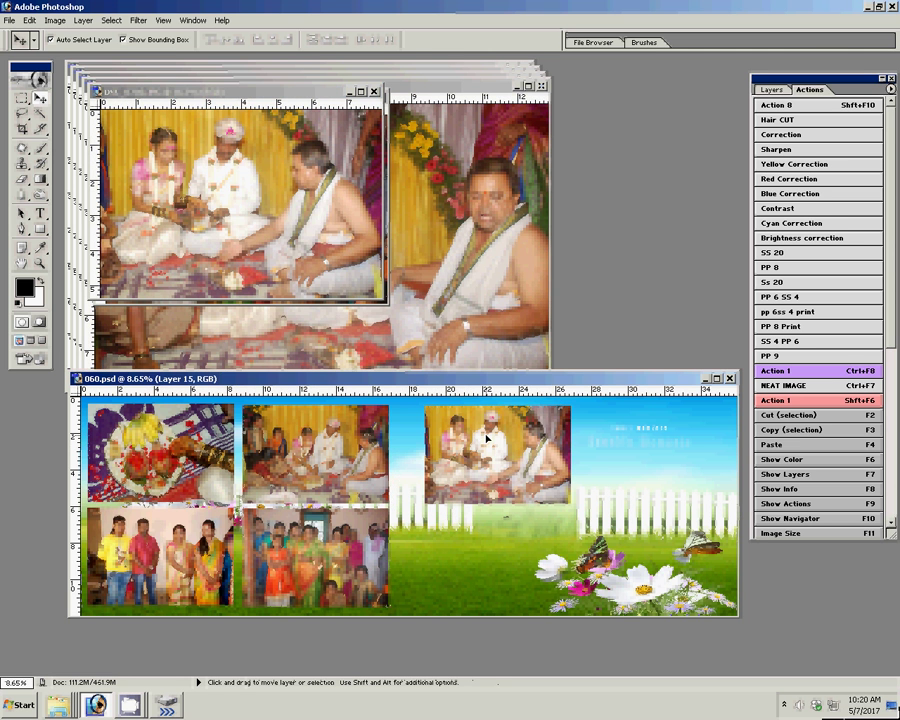
Close the DSC_0703 and DSC_0705 photos without saving
left_click(218, 122)
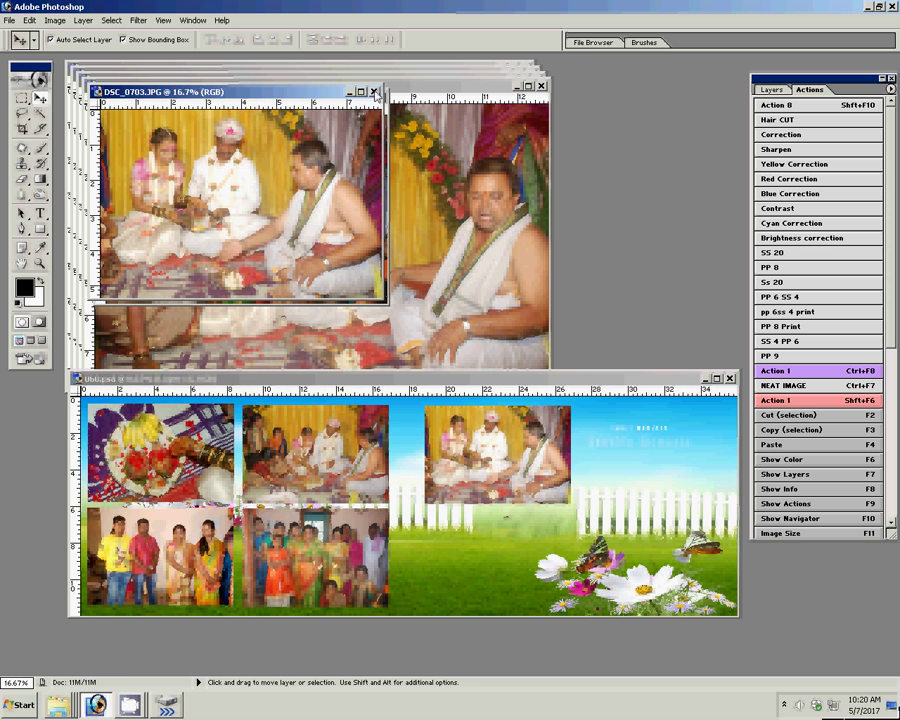
key("ctrl+w")
key("n")
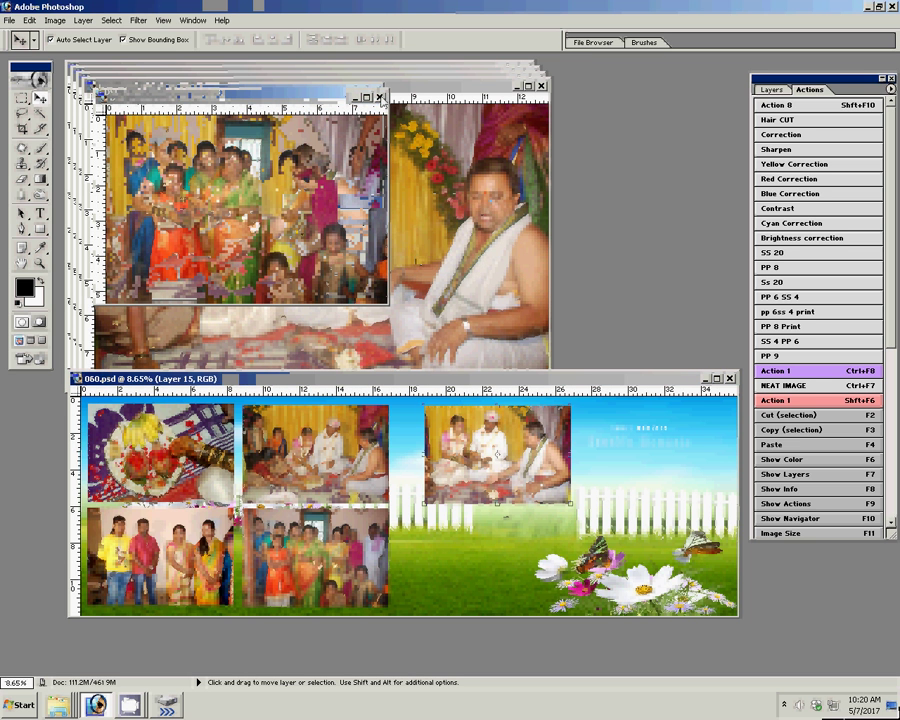
left_click(380, 97)
left_click(405, 258)
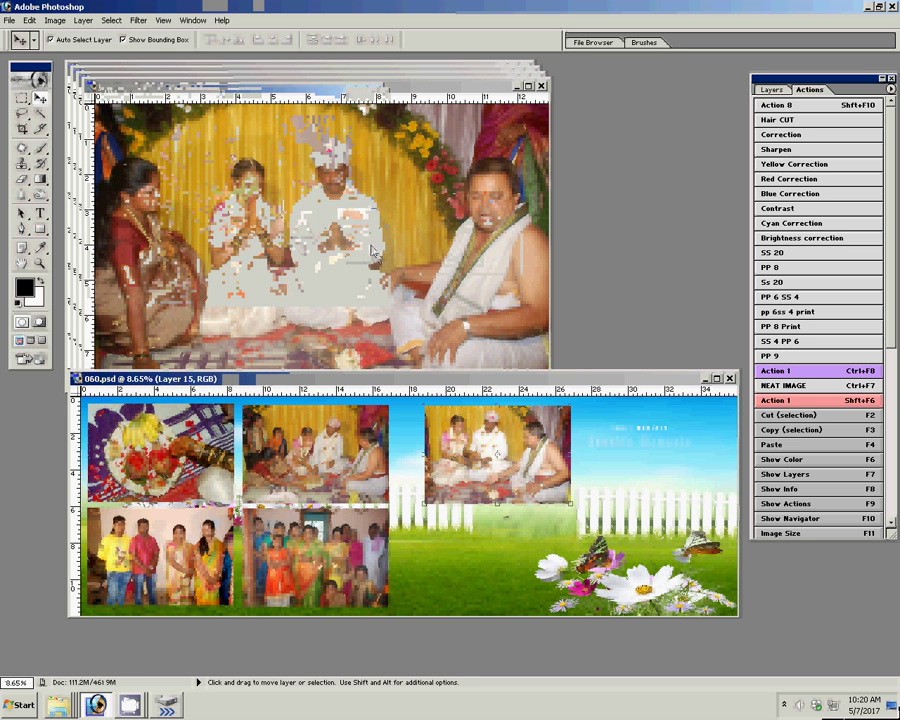
Set DSC_0702 to 8 inches wide and drop it into 060.psd below the third photo
key("F11")
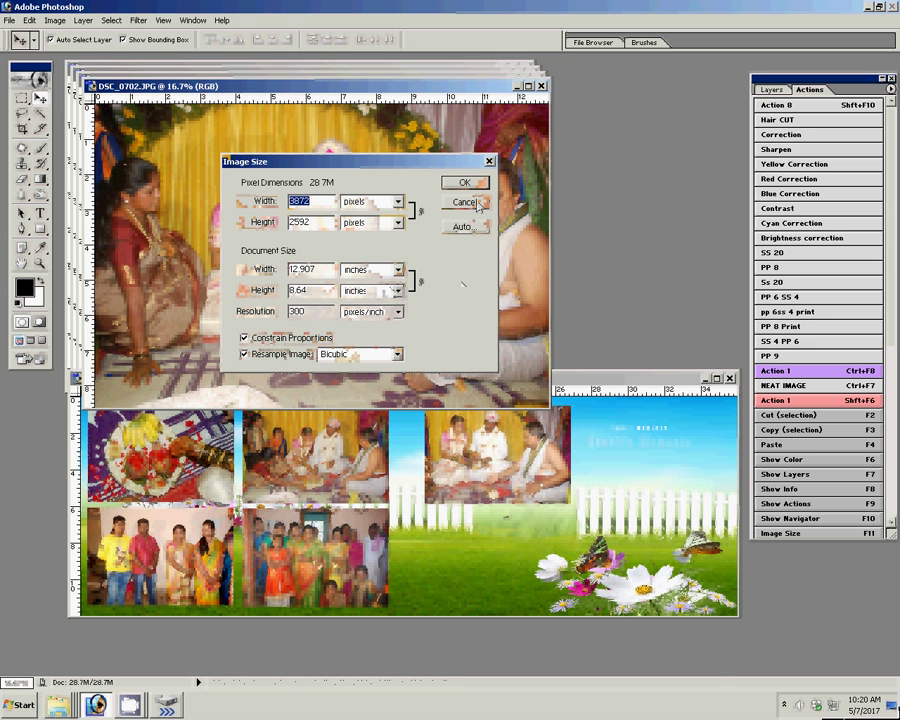
left_click(466, 200)
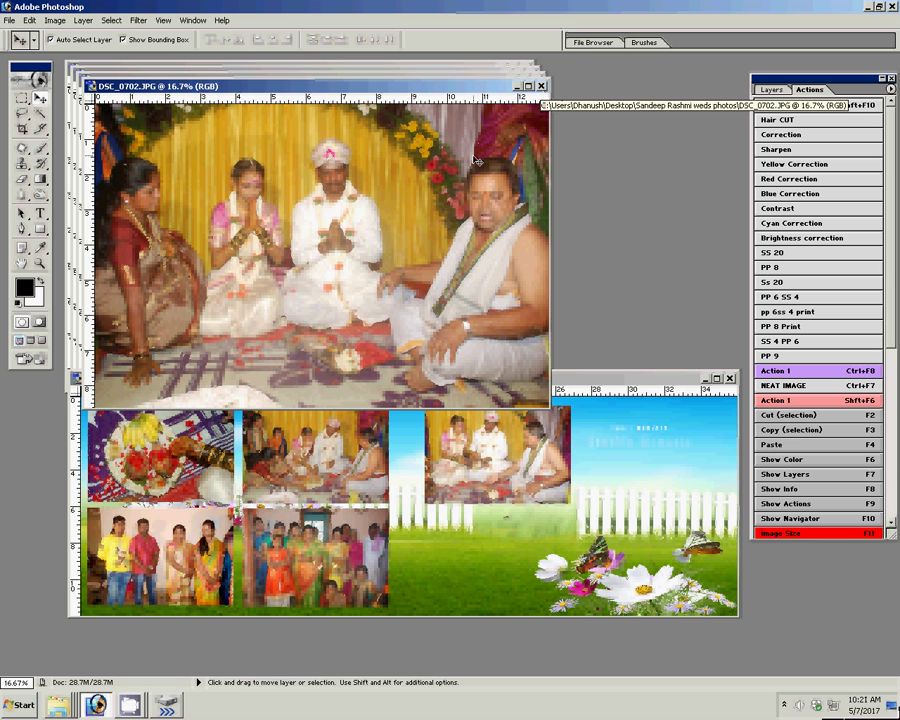
key("F11")
double_click(322, 269)
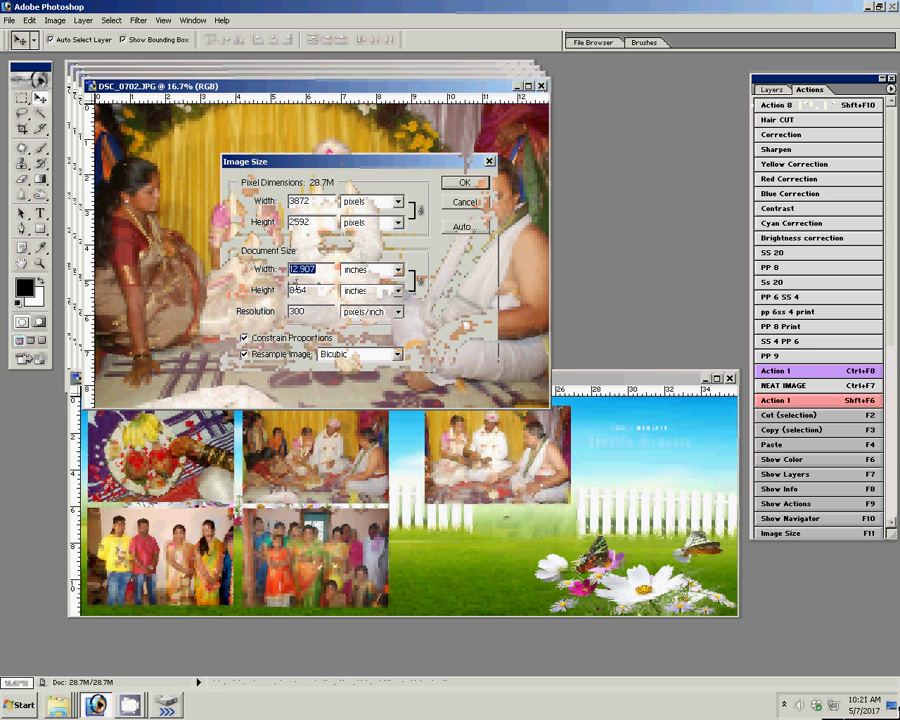
type("8")
left_click(465, 183)
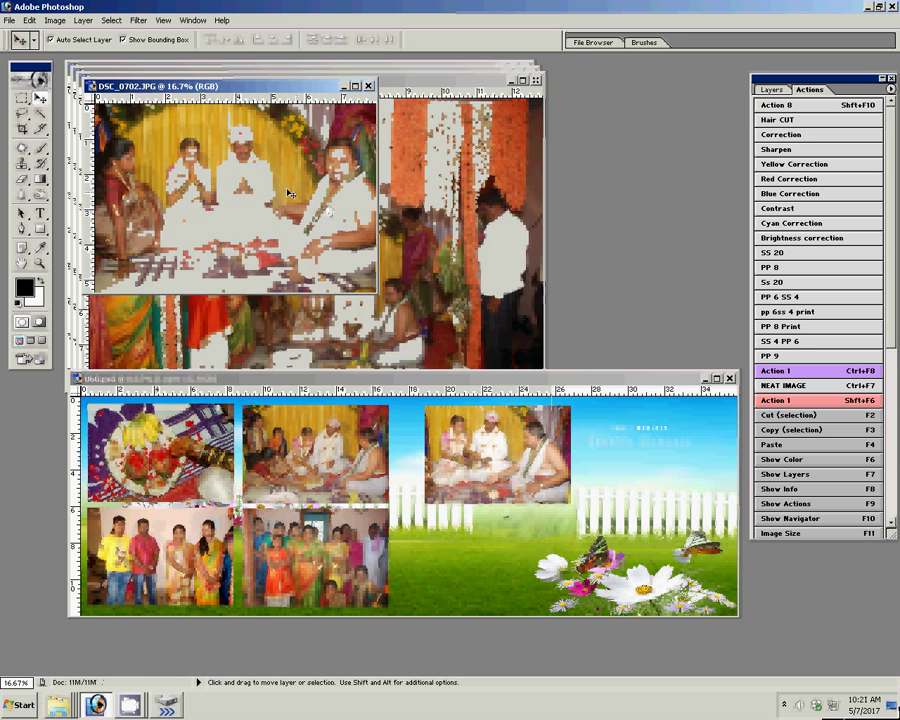
left_click_drag(546, 532, 541, 533)
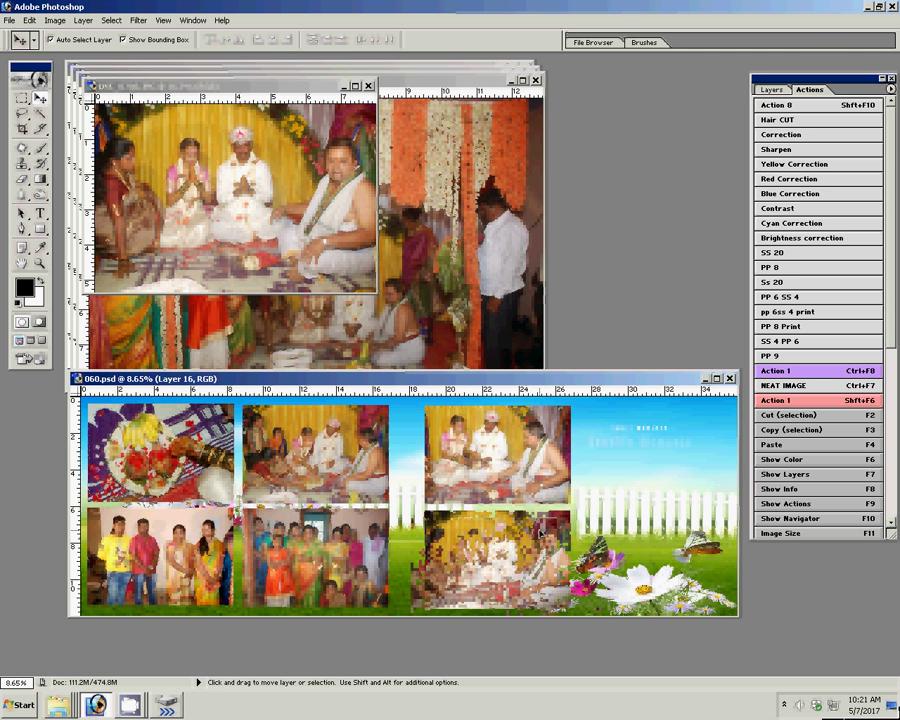
Close the DSC_0702 ritual photo without saving
left_click(345, 86)
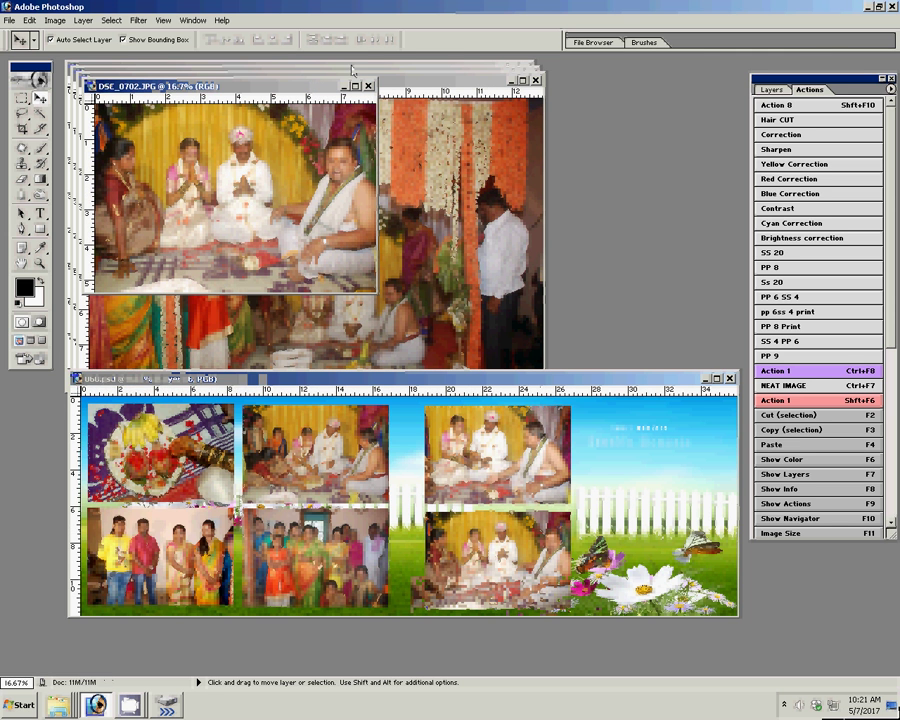
left_click(368, 86)
left_click(403, 256)
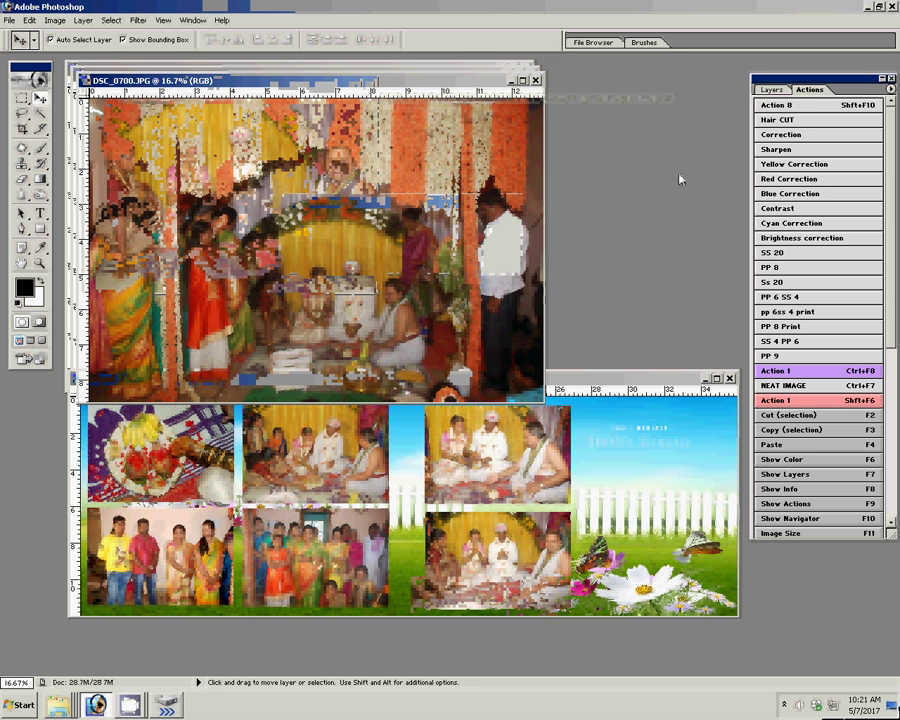
Resize DSC_0700 to 8 inches wide and place it at the album's top-right
key("F11")
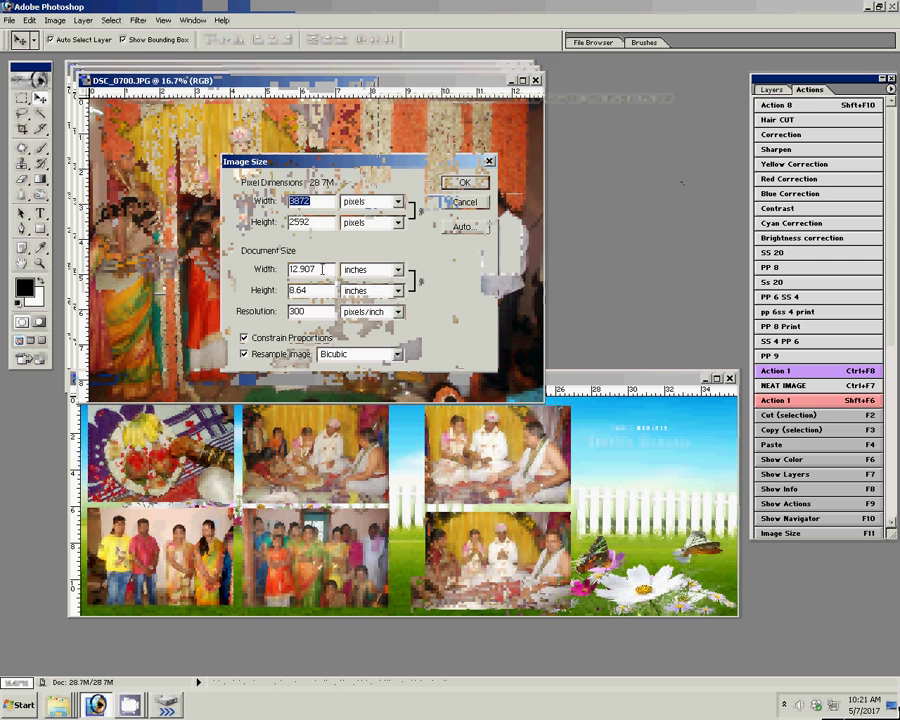
type("8")
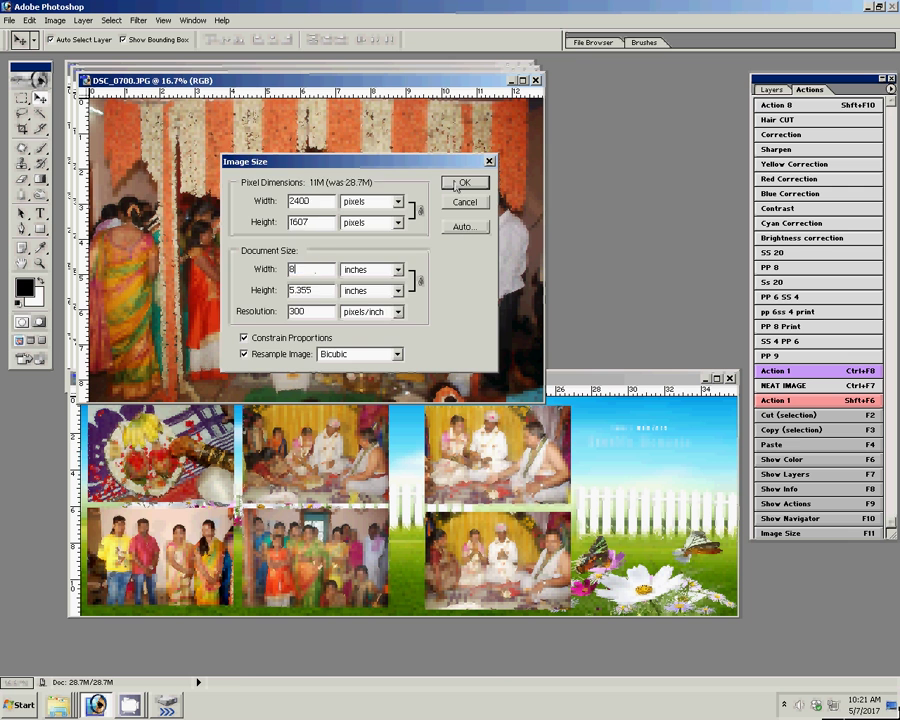
left_click(455, 184)
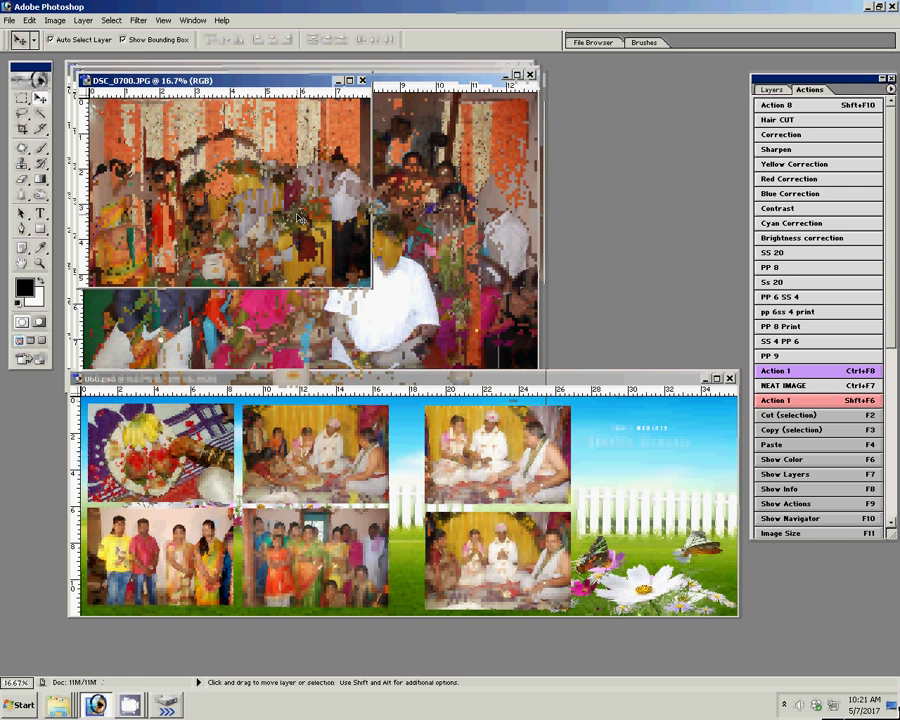
mouse_move(453, 186)
left_mouse_down()
mouse_move(695, 472)
mouse_move(679, 440)
left_mouse_up()
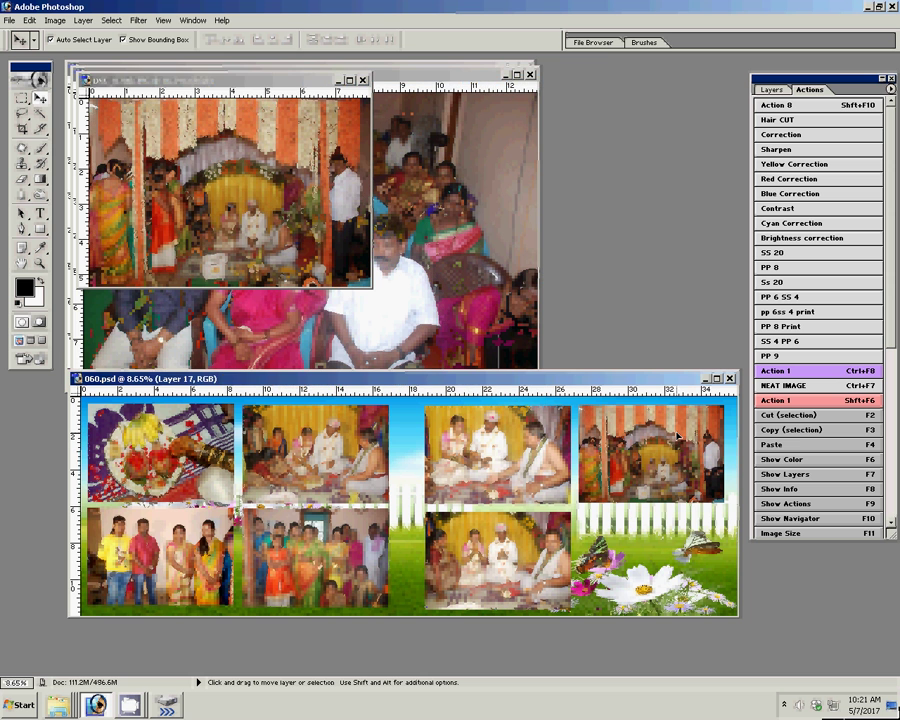
Close the DSC_0700 stage photo without saving
key("ctrl+Tab")
key("ctrl+w")
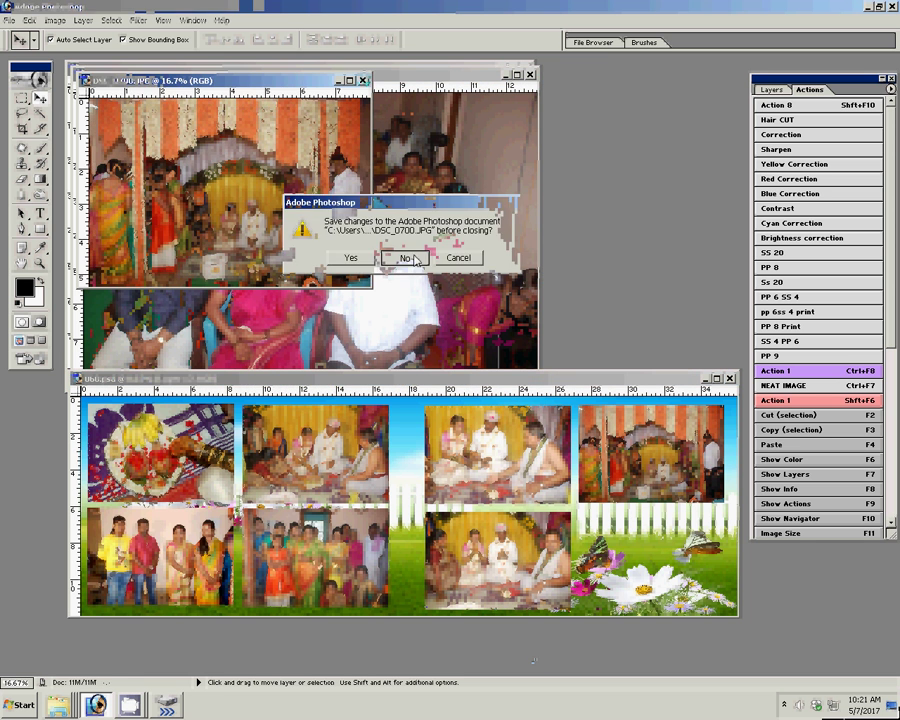
left_click(416, 260)
left_click(272, 168)
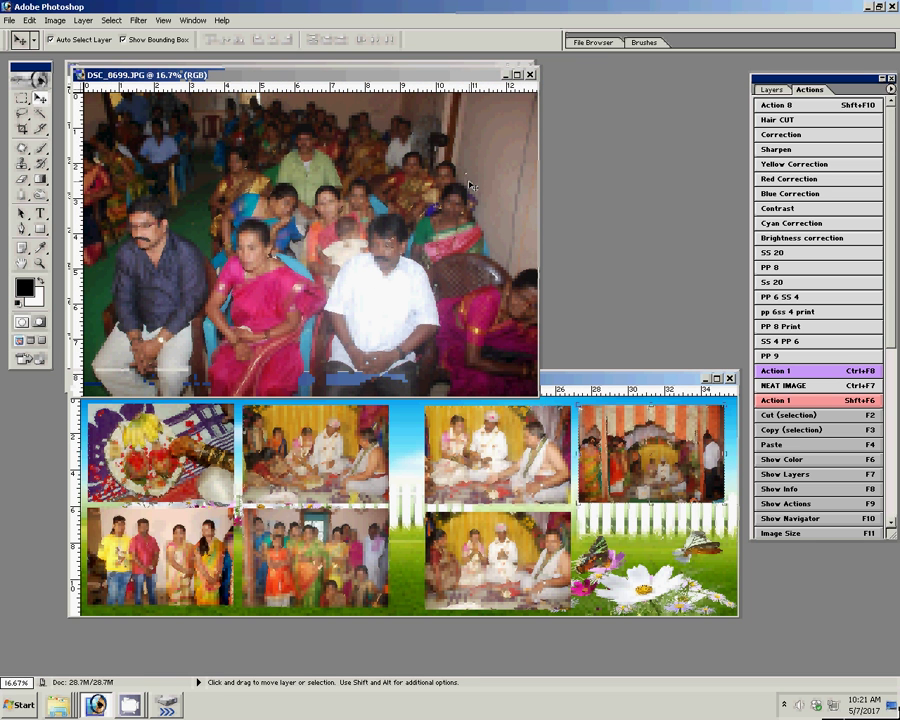
Resize DSC_0699 to 8 inches wide and place it in the album's bottom-right slot
key("F11")
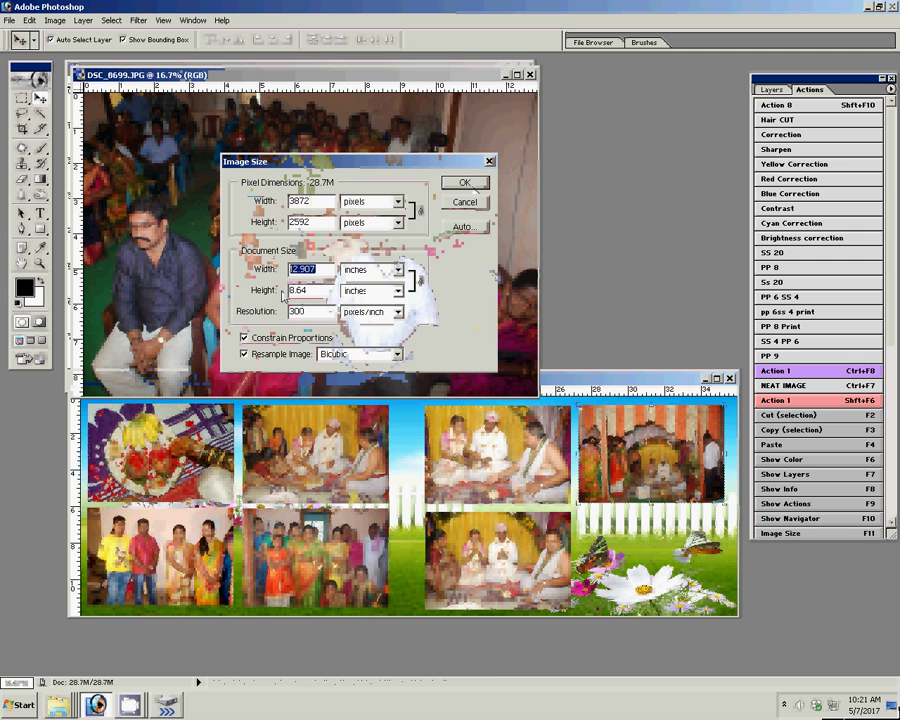
type("8")
key("Return")
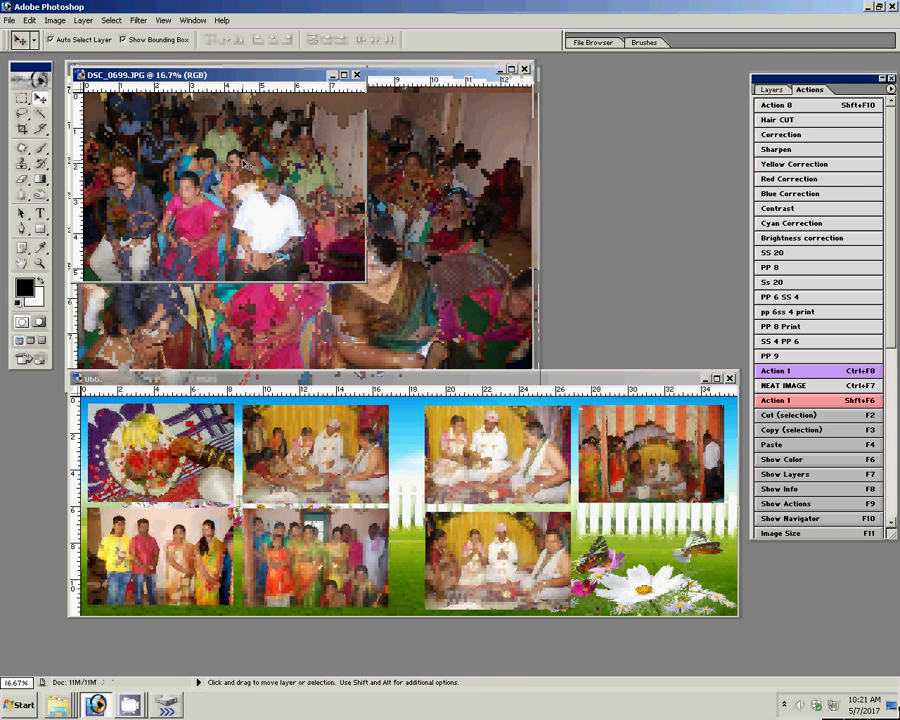
mouse_move(243, 163)
left_mouse_down()
mouse_move(663, 570)
mouse_move(679, 567)
left_mouse_up()
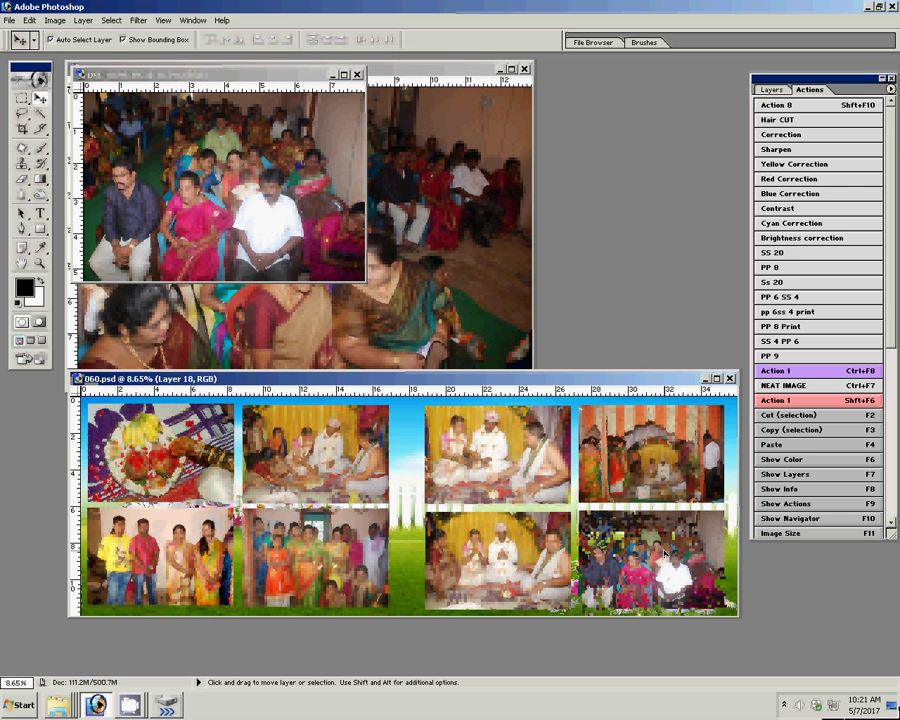
Close the DSC_0699 photo, discarding changes
left_click(347, 90)
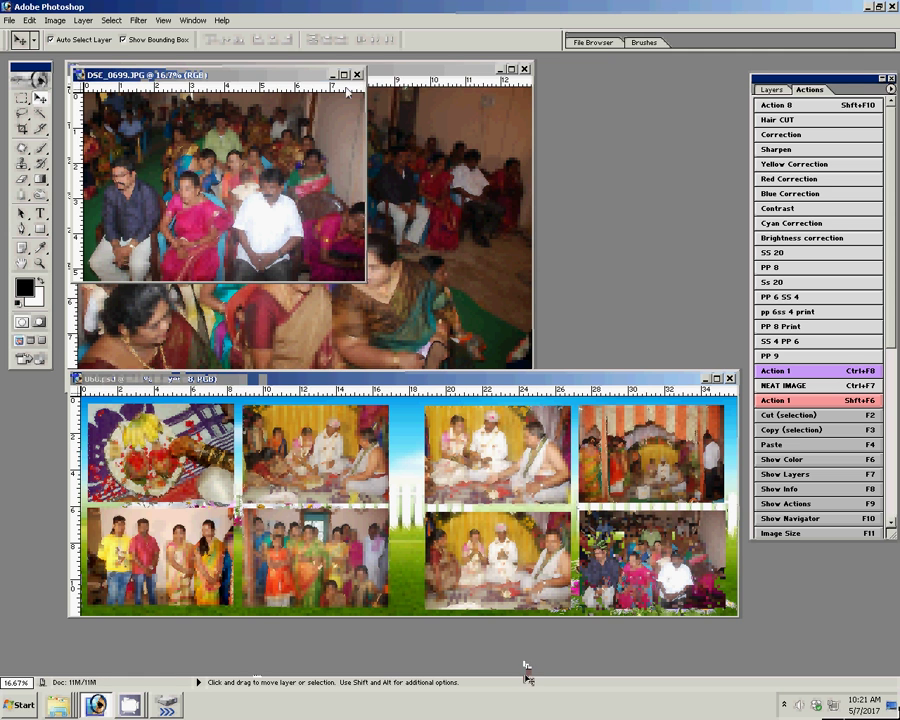
left_click(356, 74)
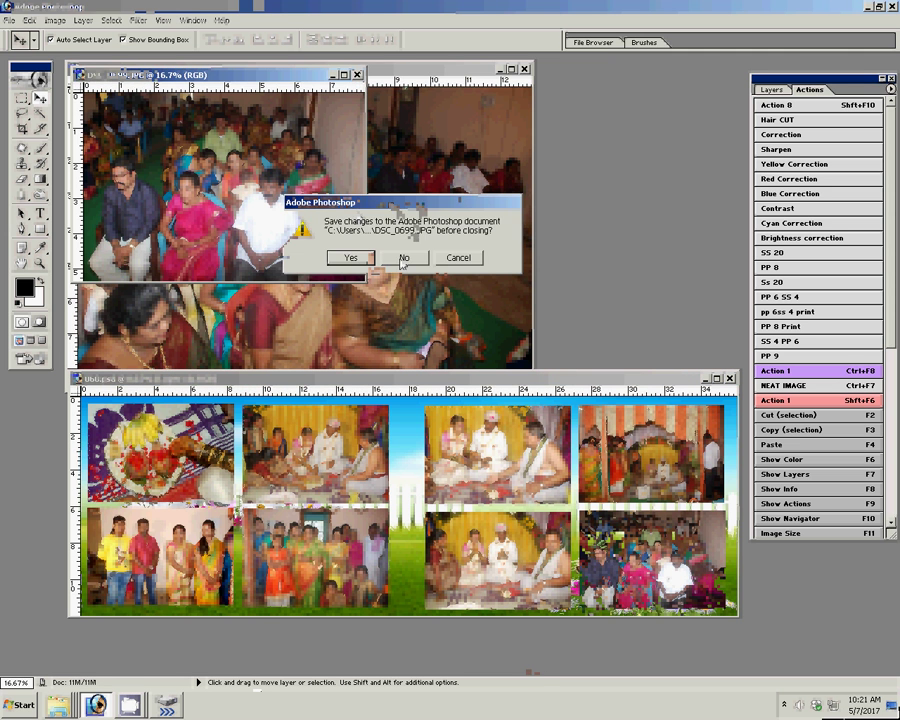
left_click(402, 258)
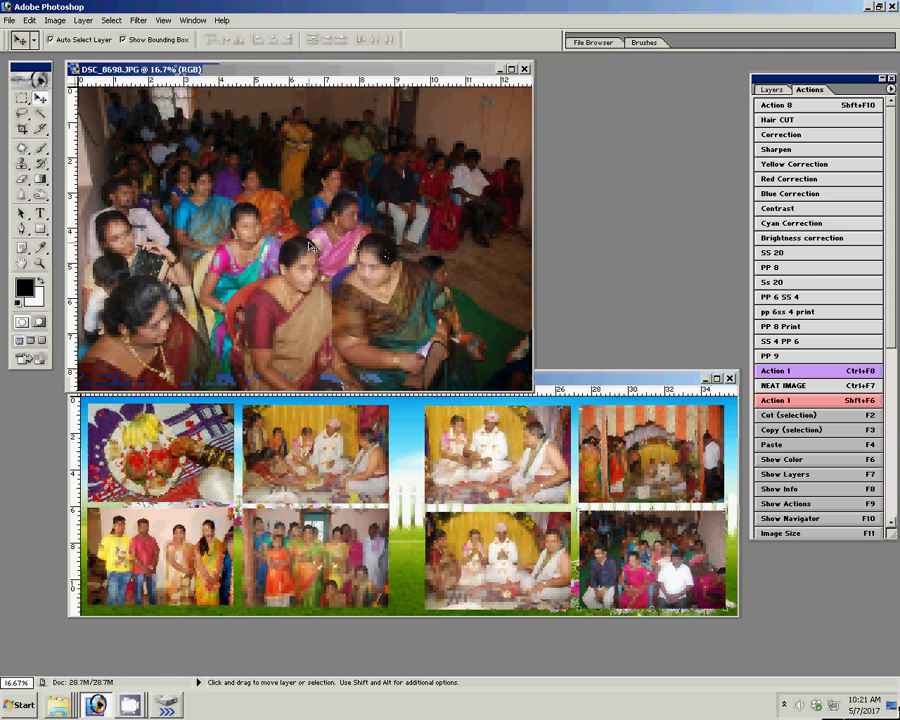
Resize DSC_0698 to 8 inches wide and drag it into the top row's third slot
key("F11")
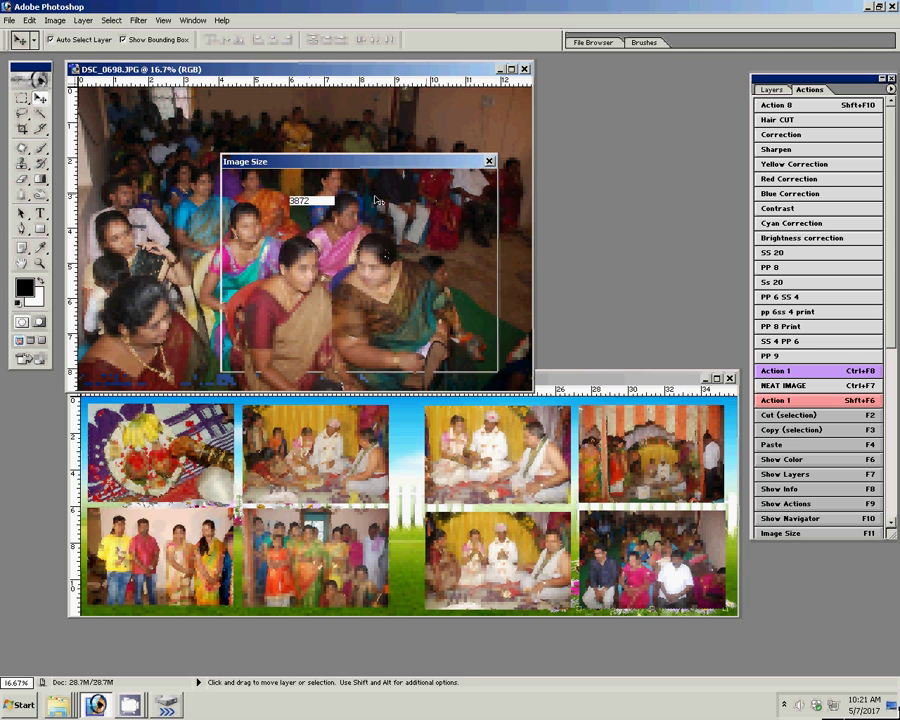
double_click(312, 268)
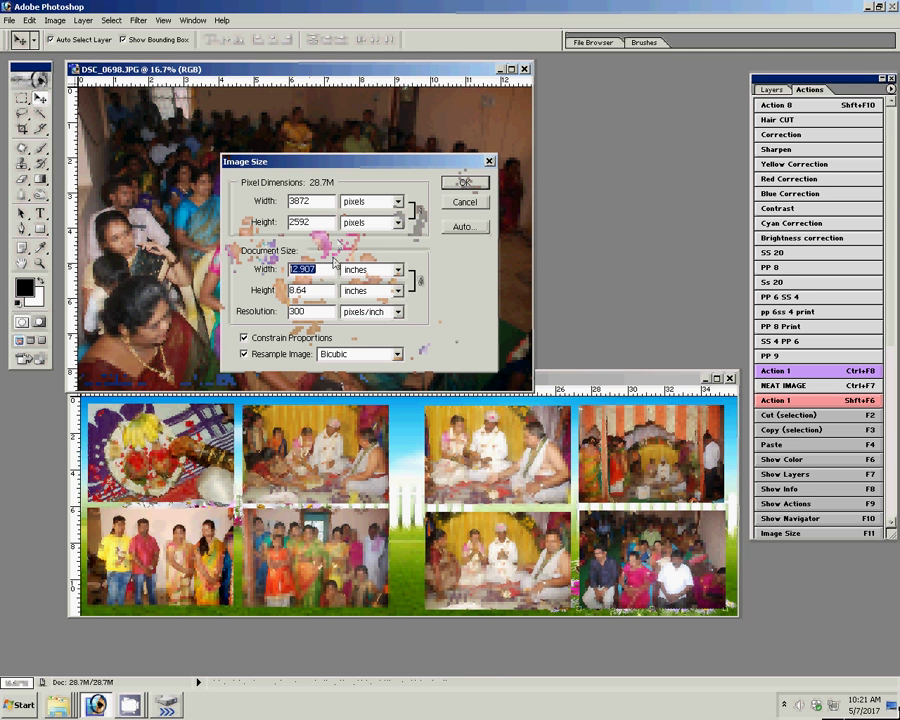
type("8")
left_click(463, 181)
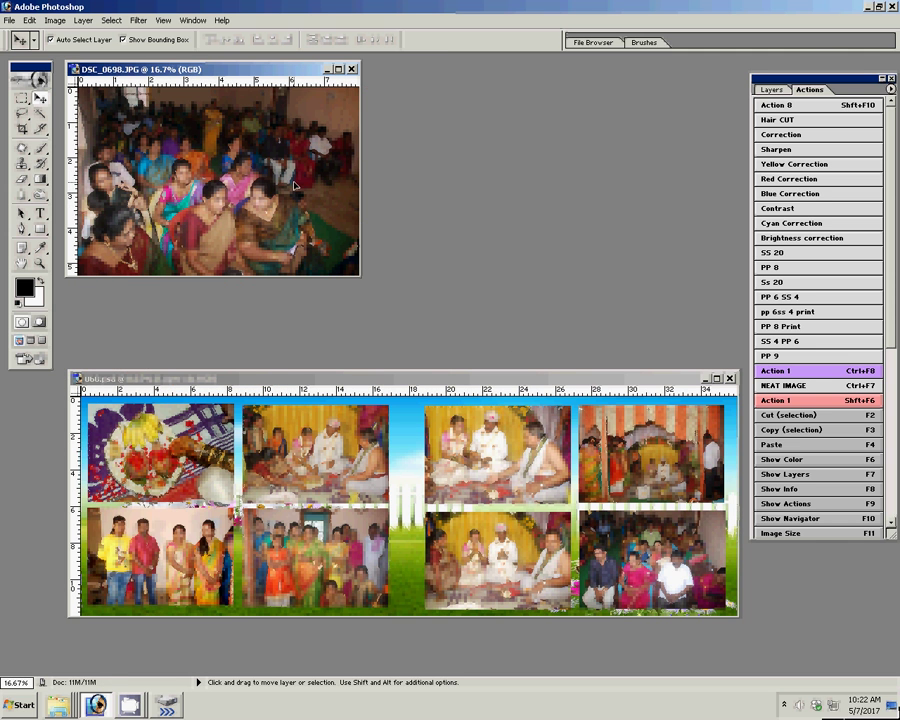
mouse_move(294, 185)
left_mouse_down()
mouse_move(535, 465)
mouse_move(487, 445)
left_mouse_up()
Make Layer 11 the active layer and show the Layers palette
left_click(487, 446)
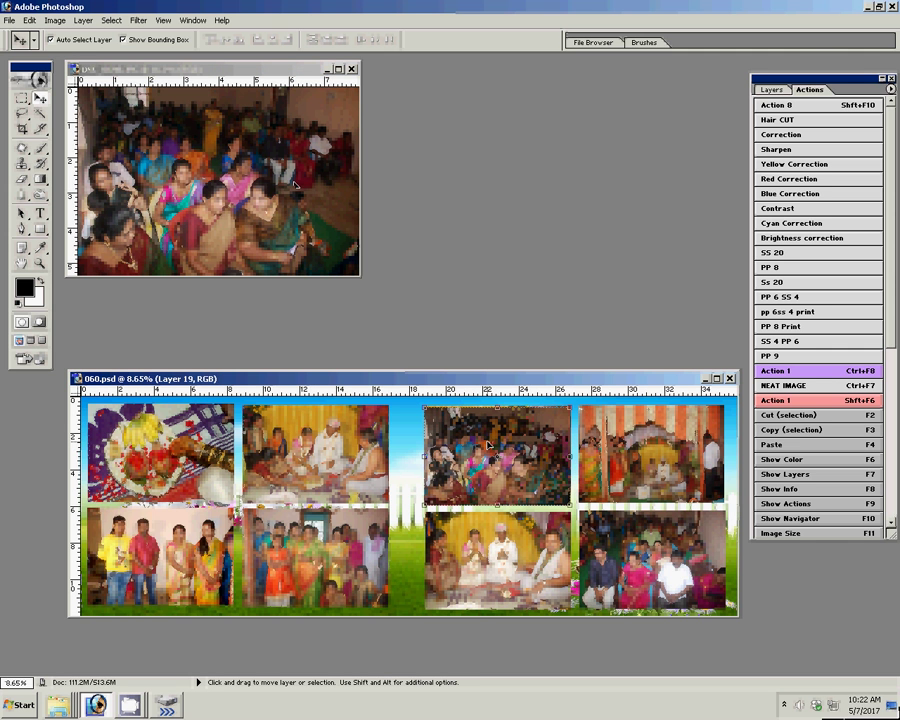
left_click(505, 395)
key("F7")
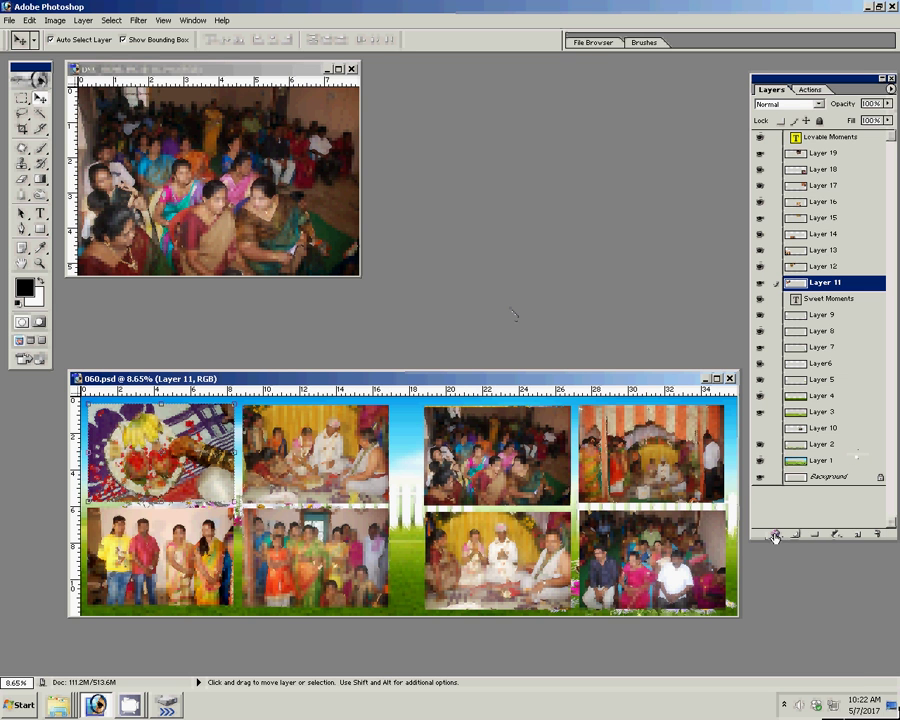
Give Layer 11 a 22 px gradient Stroke using a Color Harmonies 1 multicolour preset
left_click(775, 537)
left_click(800, 668)
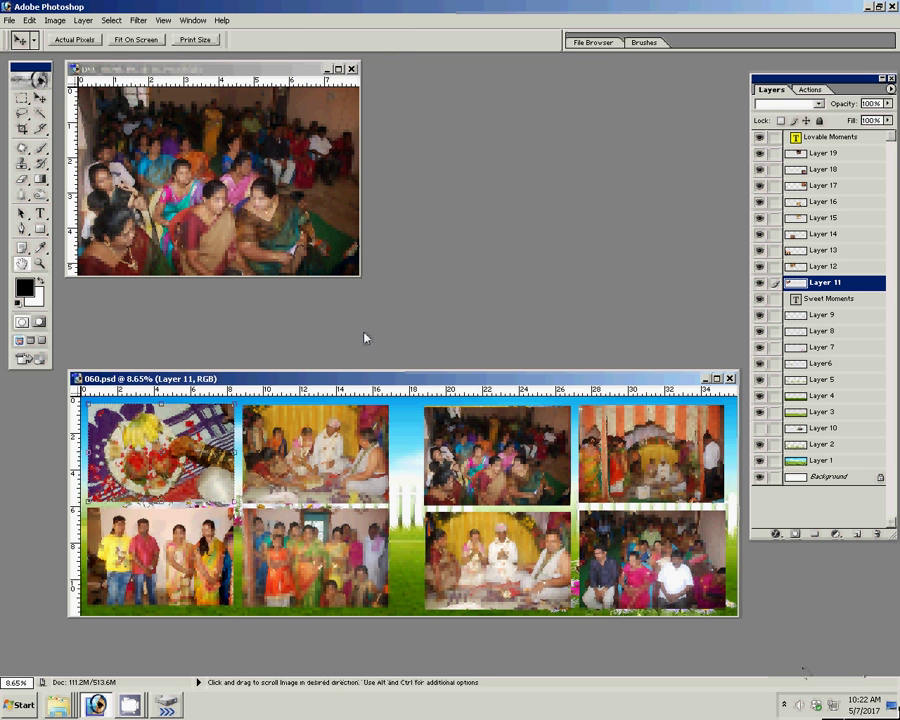
left_click(258, 197)
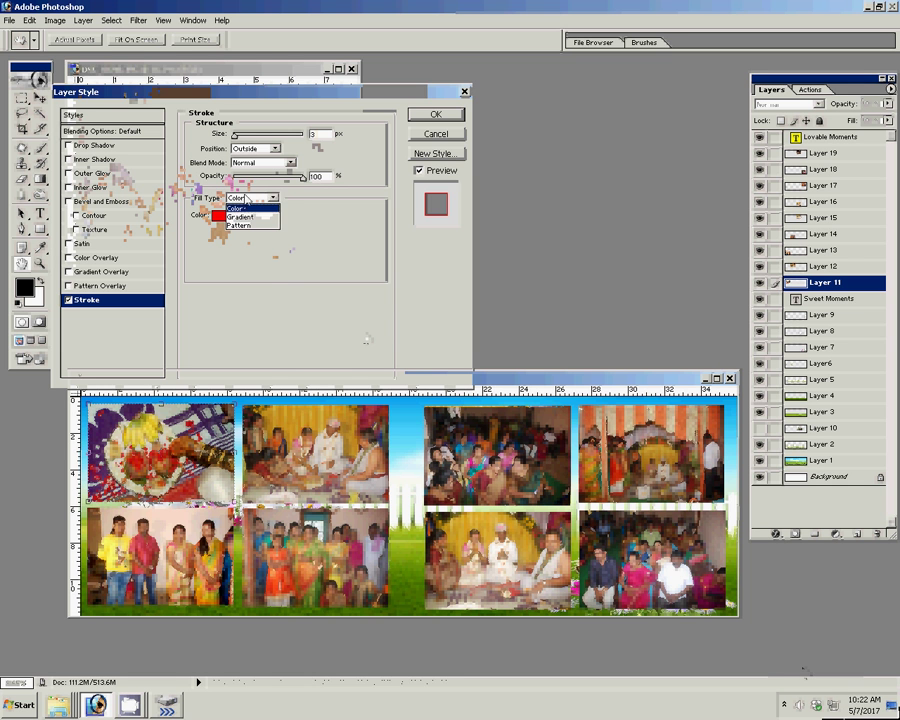
left_click(250, 217)
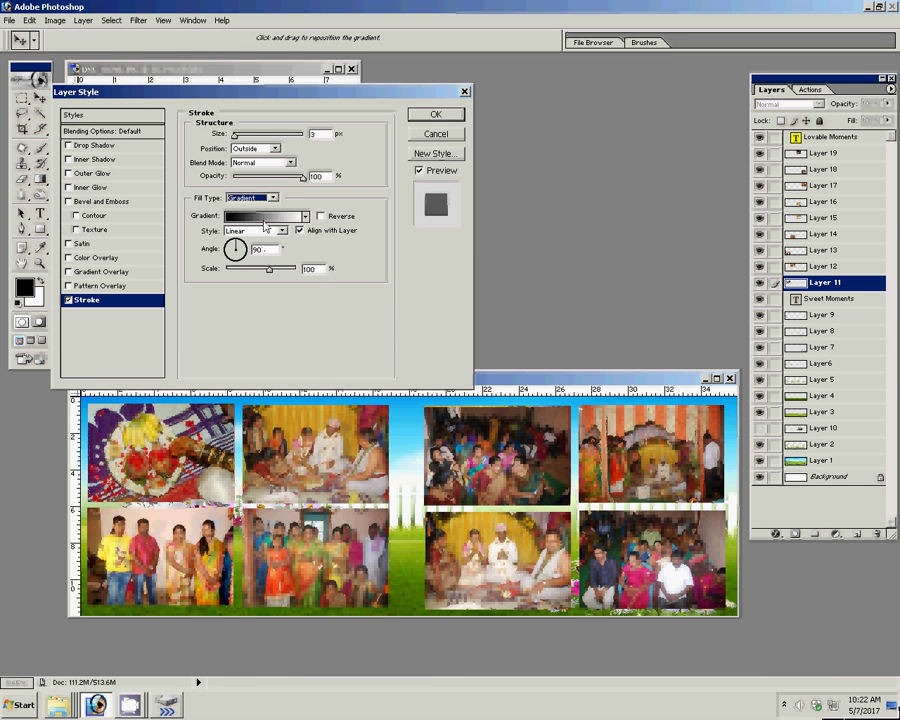
left_click(268, 216)
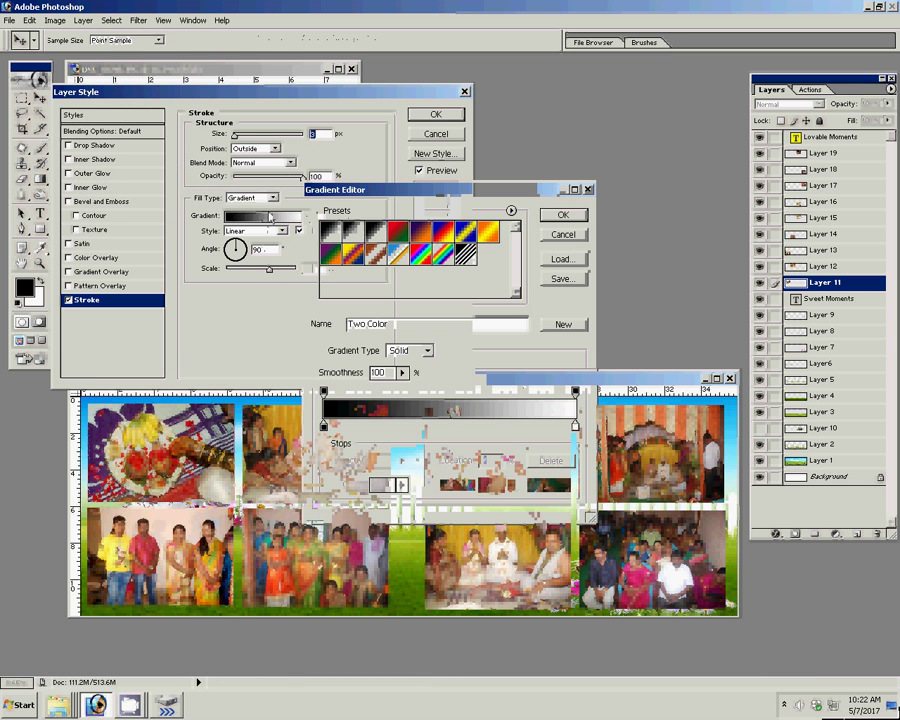
left_click(511, 210)
left_click(558, 320)
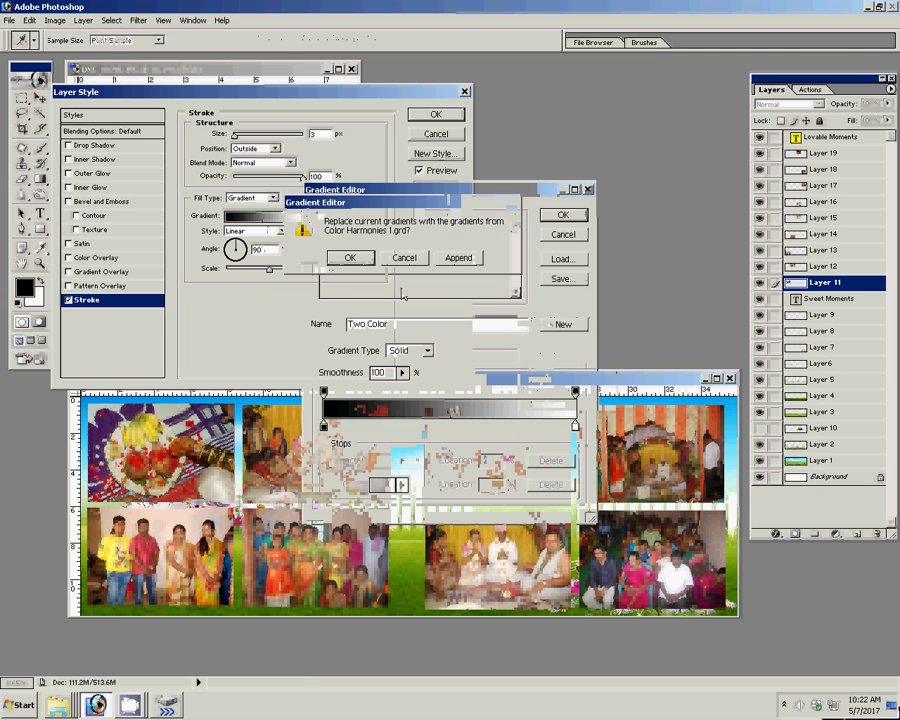
left_click(350, 257)
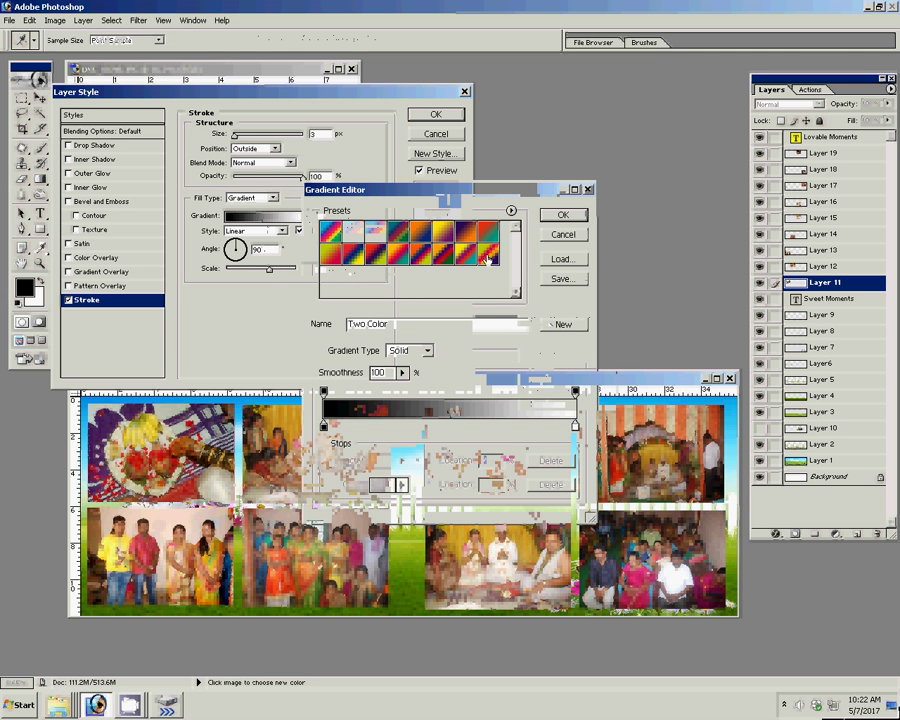
left_click(352, 254)
type("22")
key("Return")
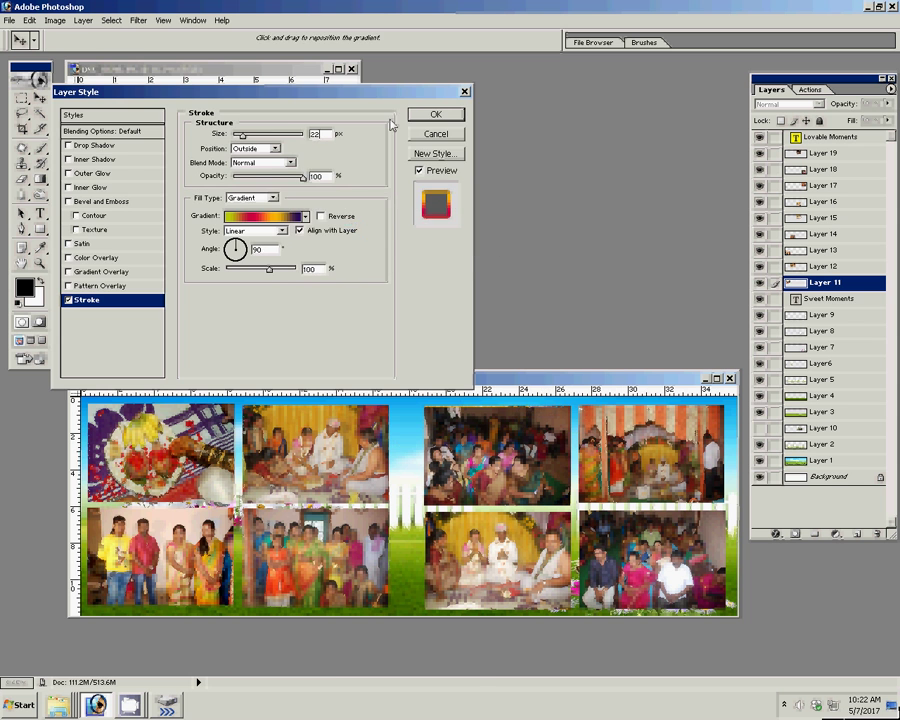
left_click(423, 121)
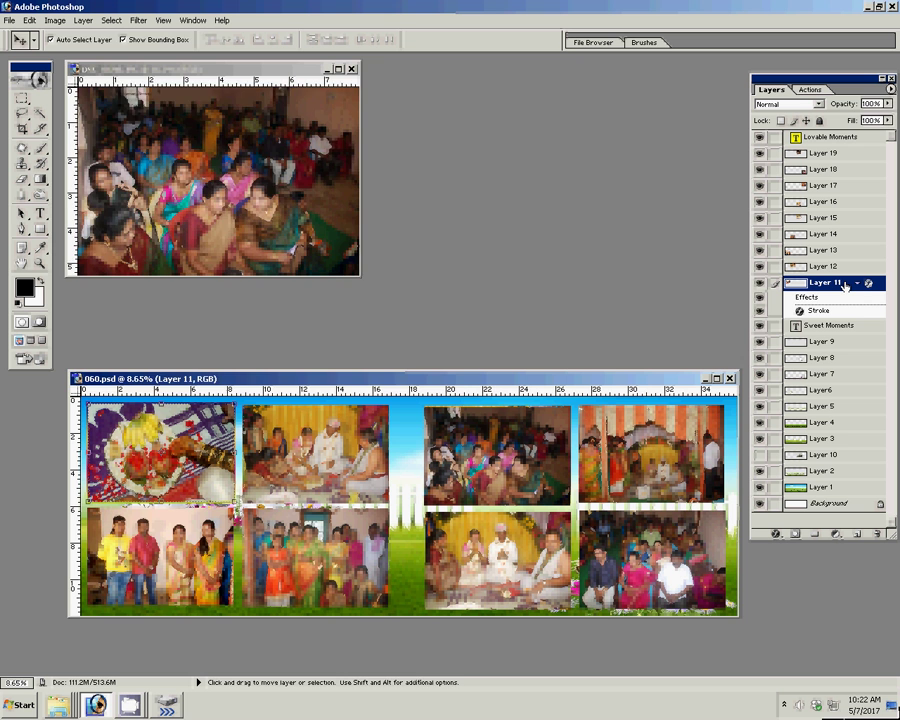
Recheck Layer 11's style settings, then close DSC_0698 without saving changes
double_click(845, 286)
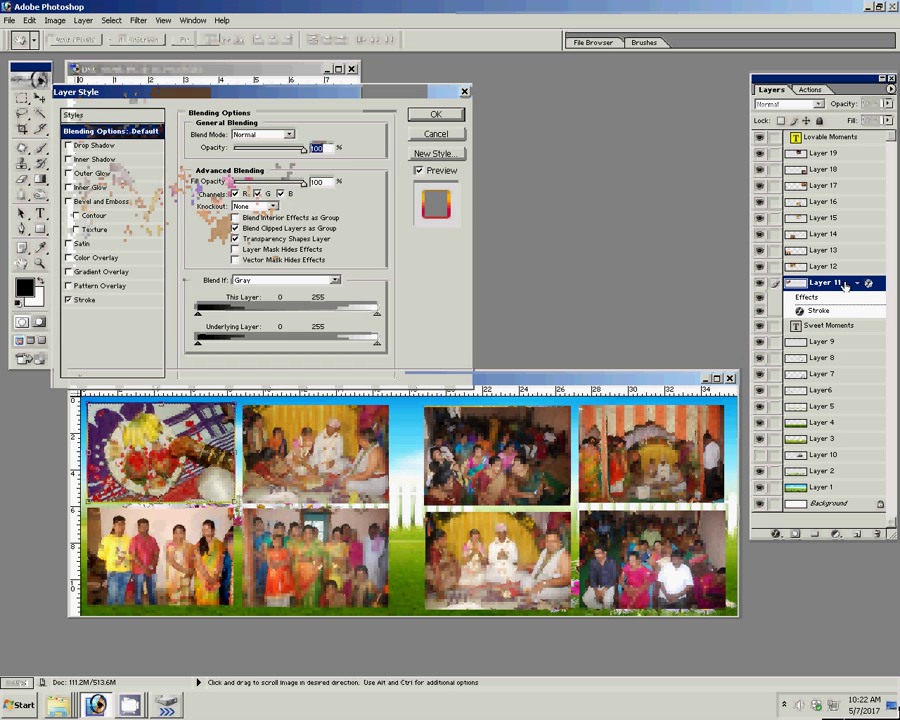
left_click(420, 133)
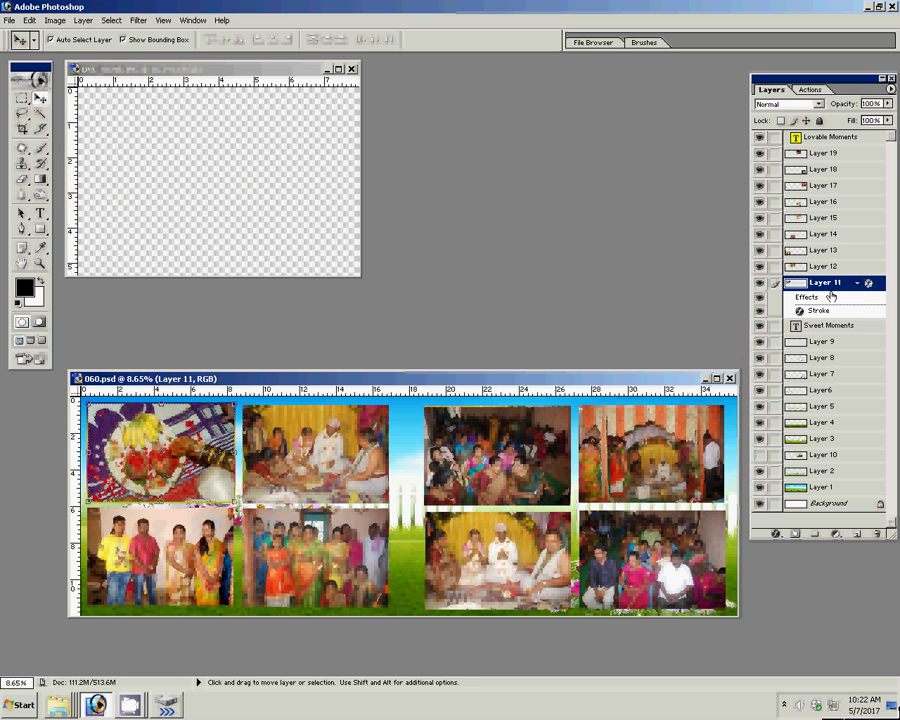
key("ctrl+w")
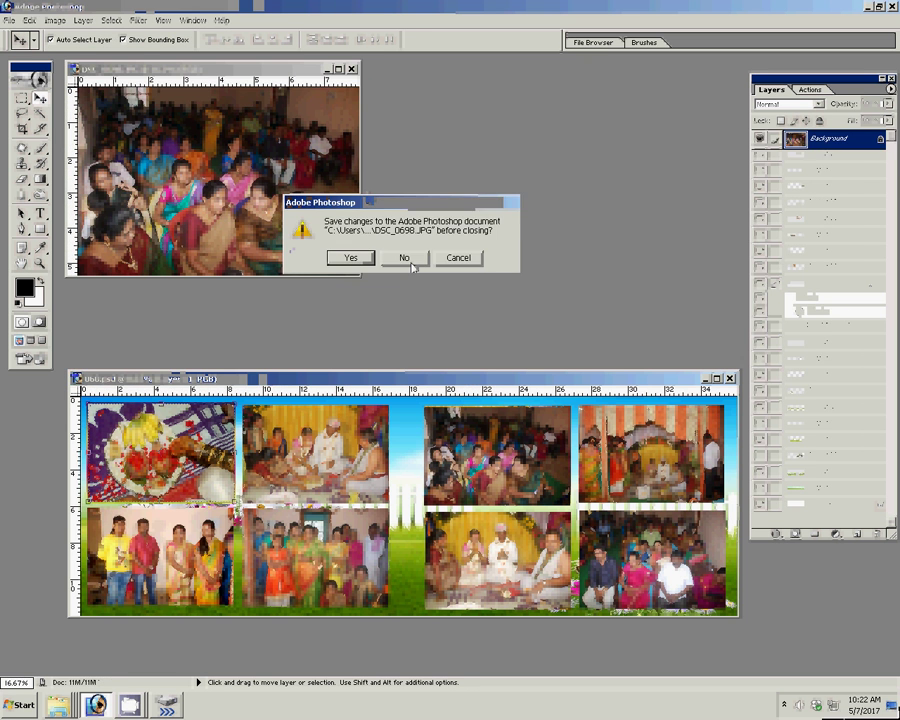
left_click(405, 257)
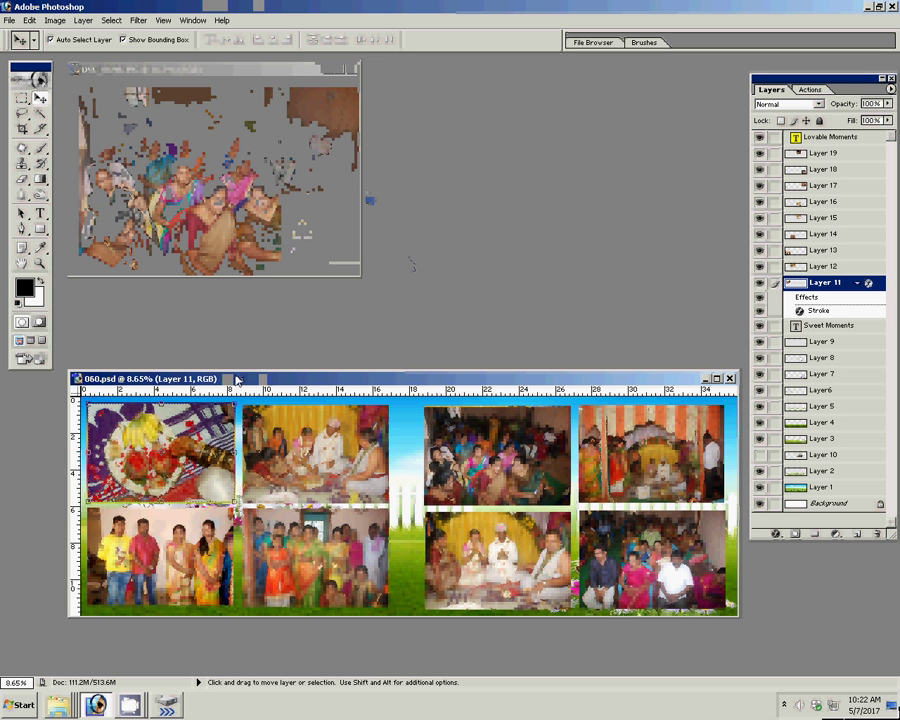
Copy Layer 11's gradient stroke style and paste it onto Layer 14
right_click(826, 282)
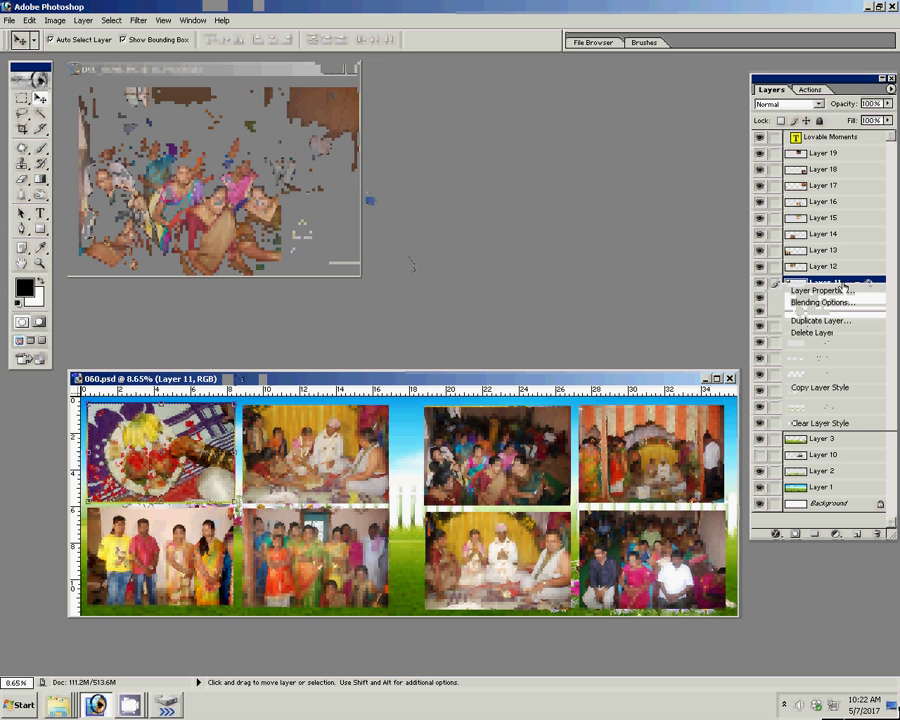
left_click(836, 399)
left_click(838, 268)
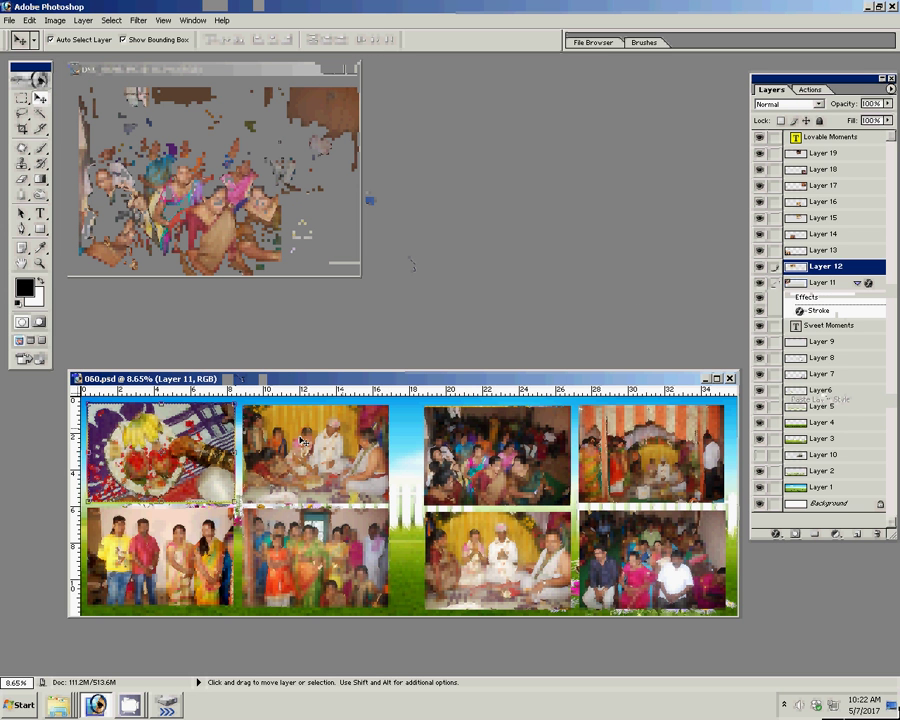
right_click(840, 271)
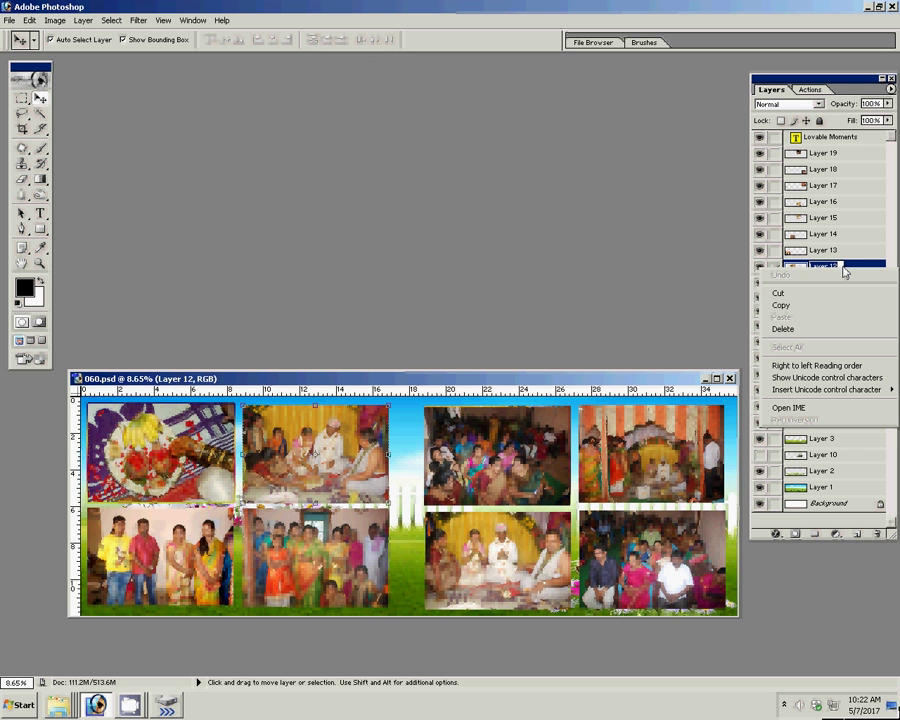
left_click(795, 305)
left_click(859, 233)
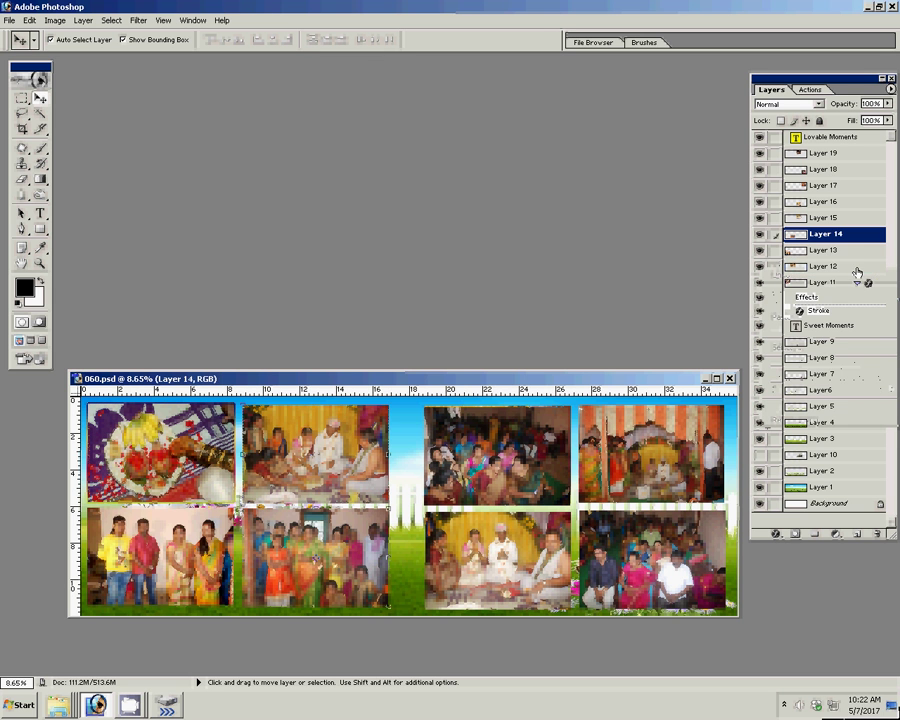
right_click(860, 234)
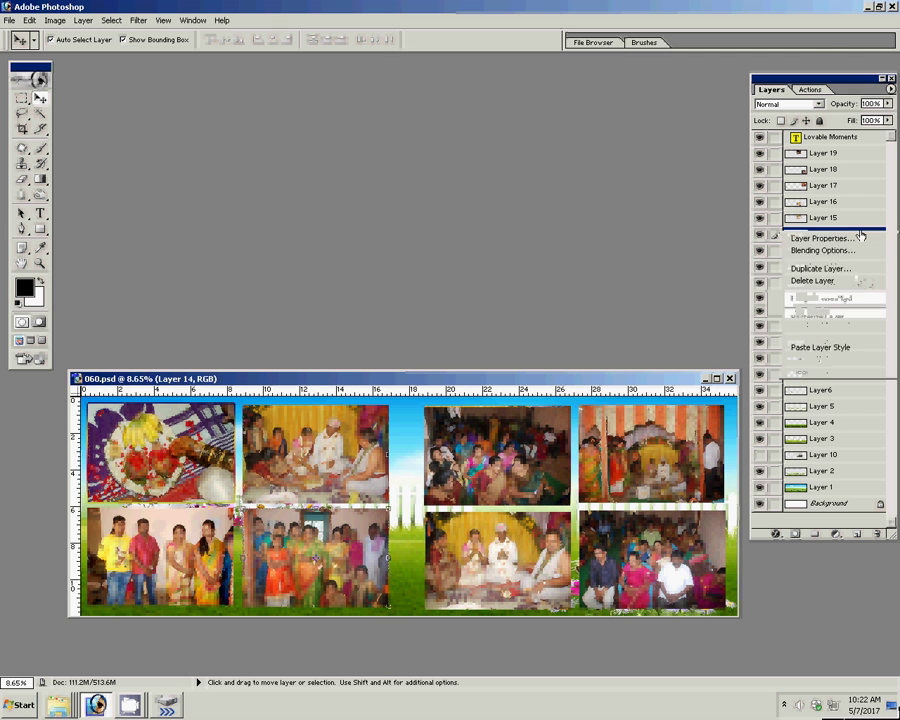
left_click(821, 348)
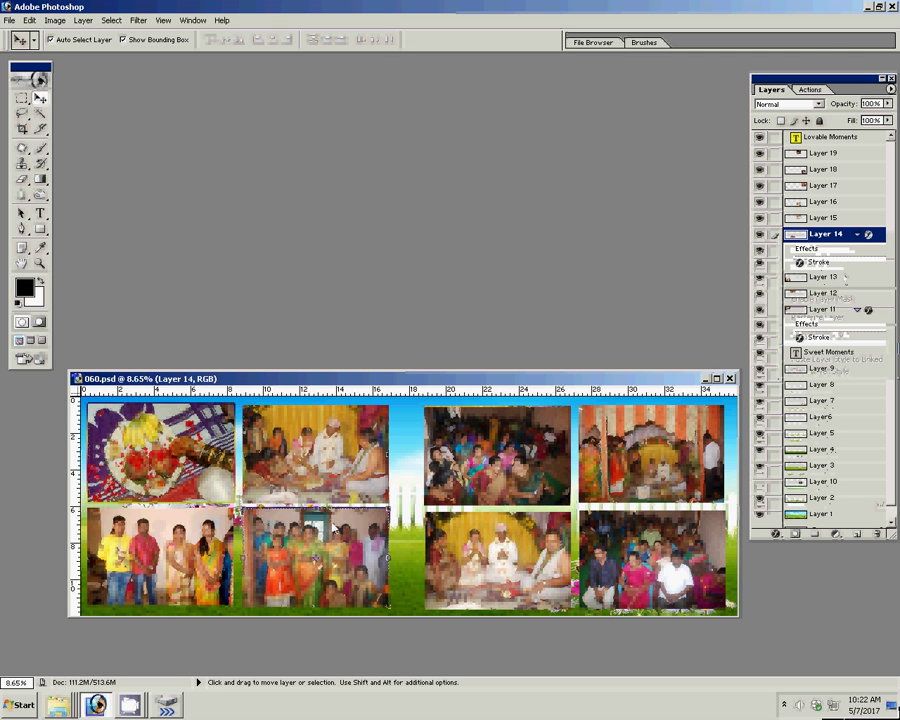
left_click(830, 277)
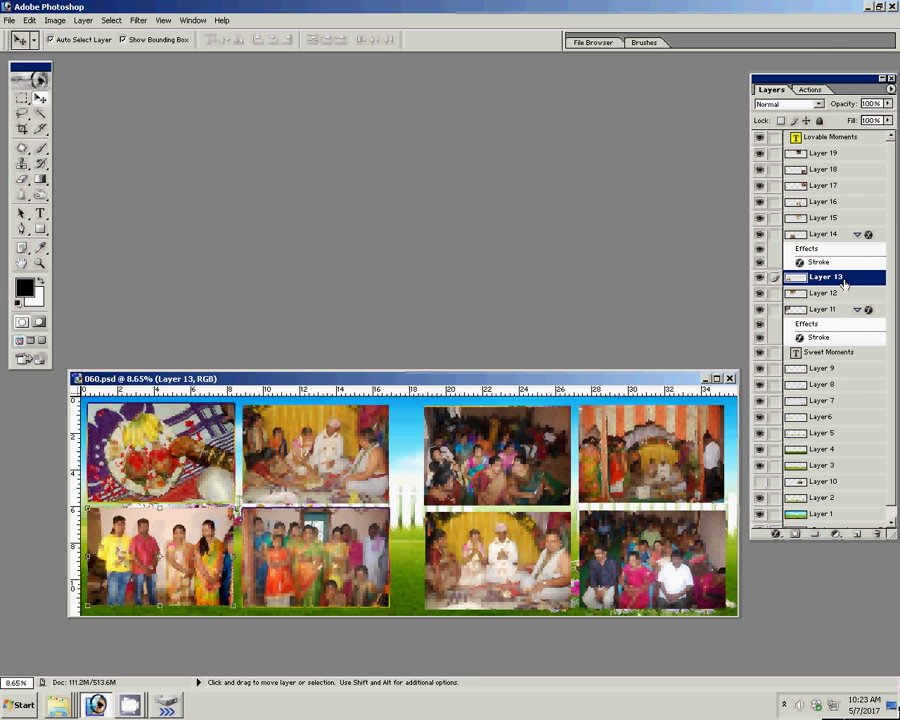
Paste the copied gradient stroke style onto Layer 13 and Layer 12
double_click(843, 283)
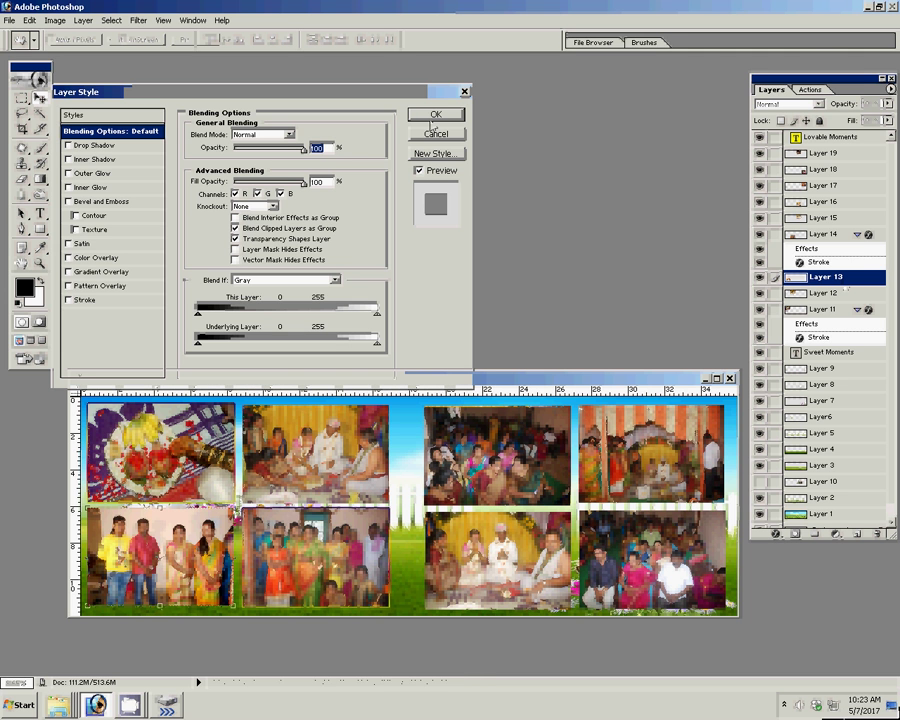
left_click(437, 134)
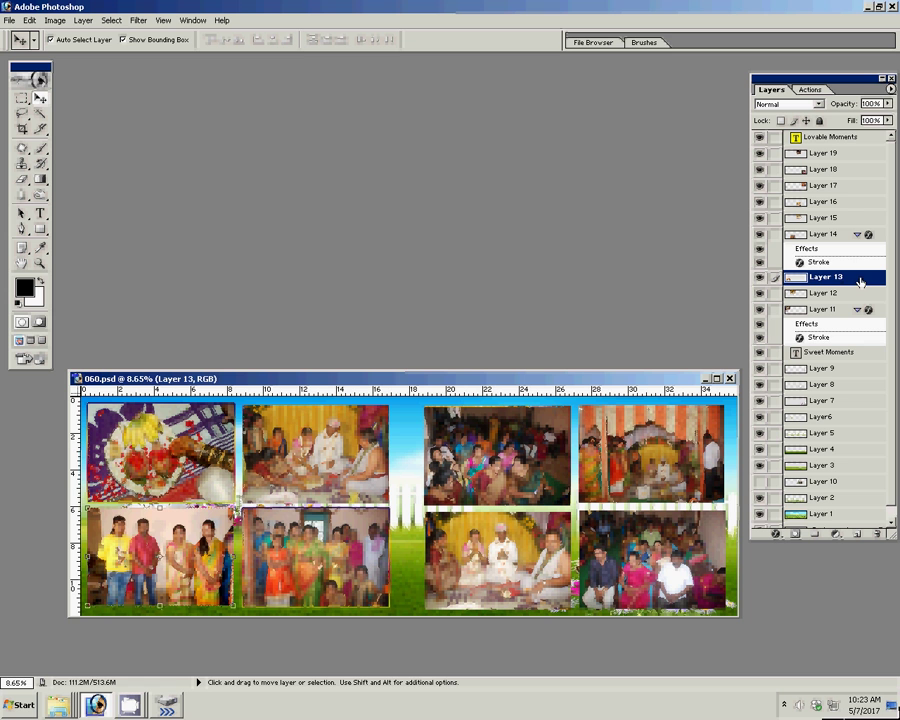
double_click(850, 281)
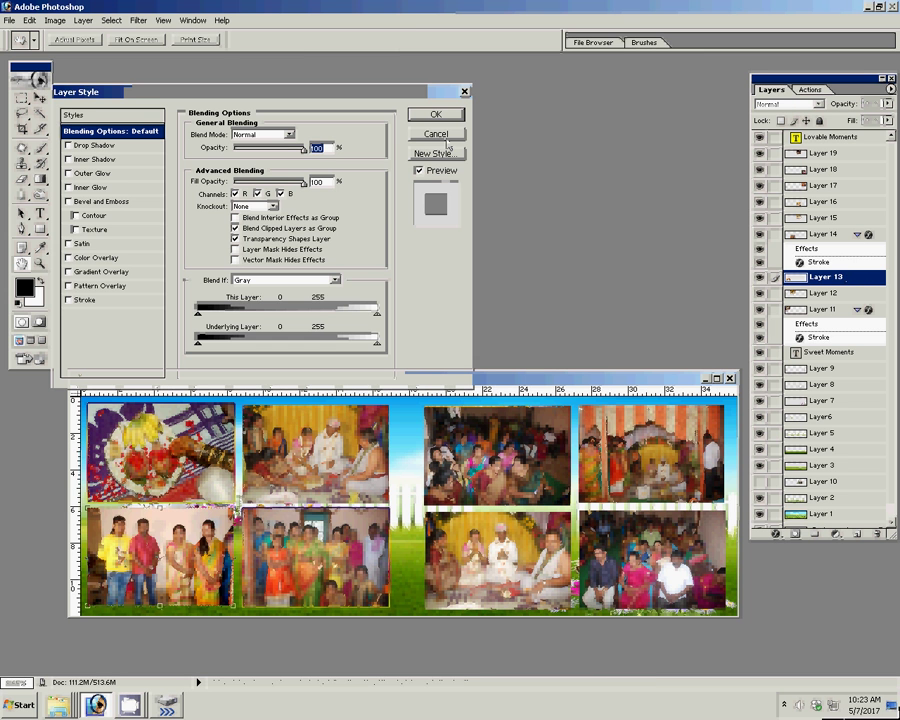
left_click(447, 141)
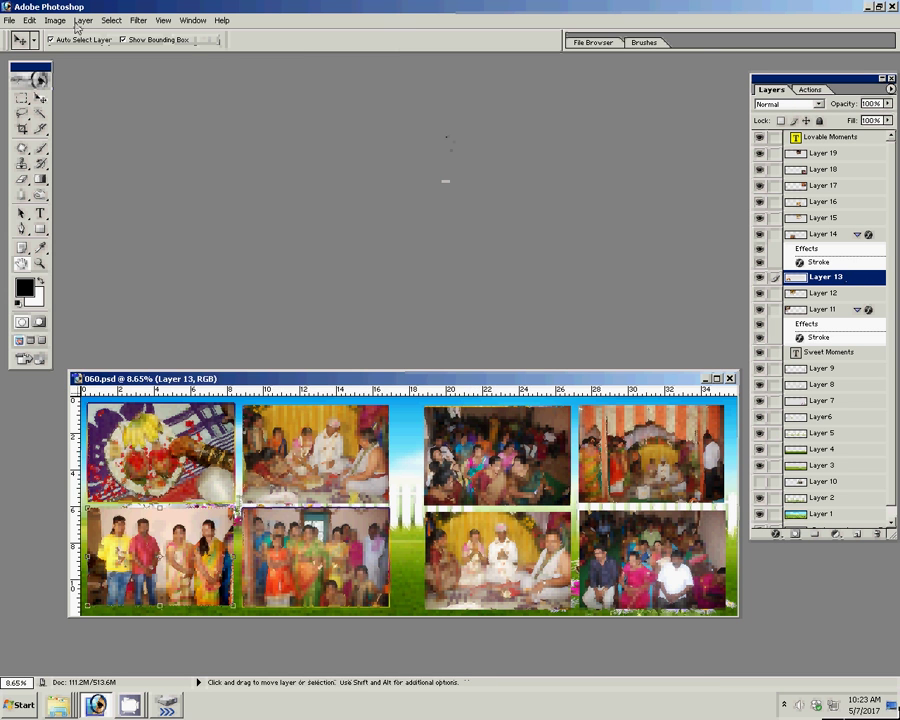
left_click(81, 21)
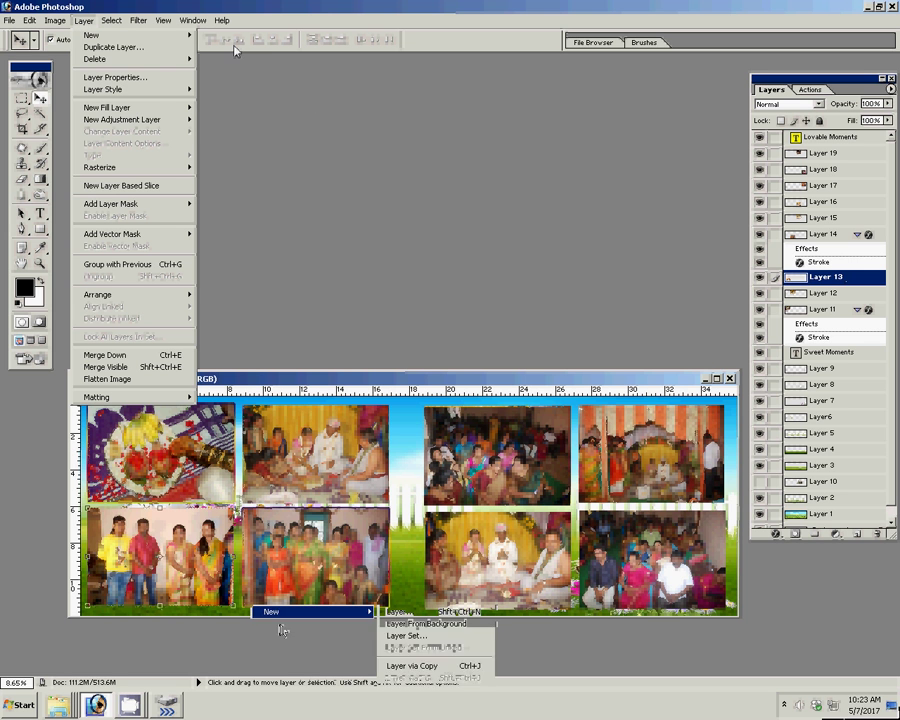
mouse_move(104, 89)
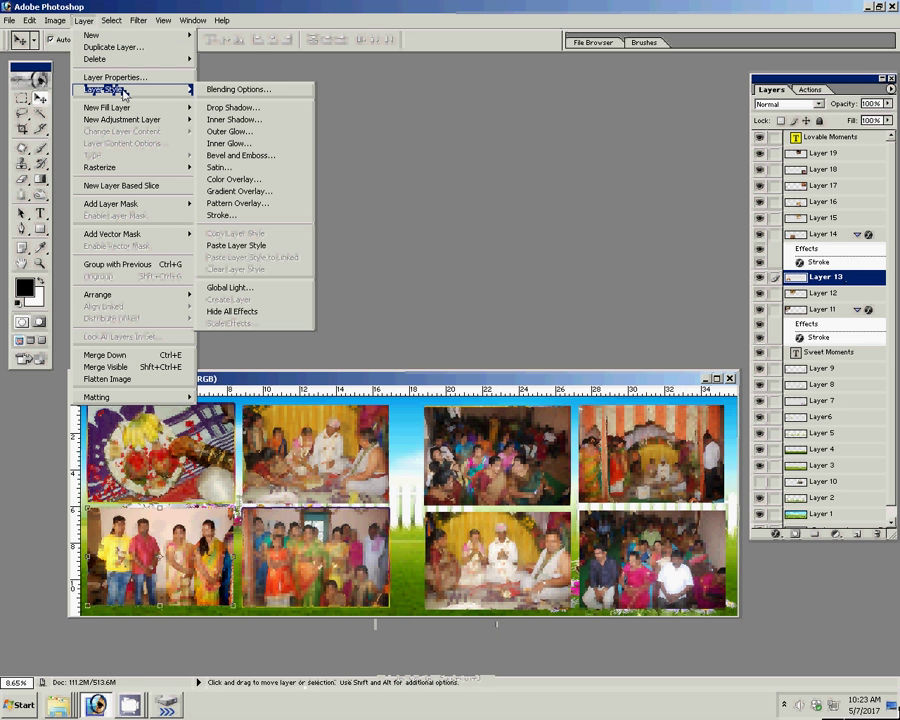
left_click(342, 6)
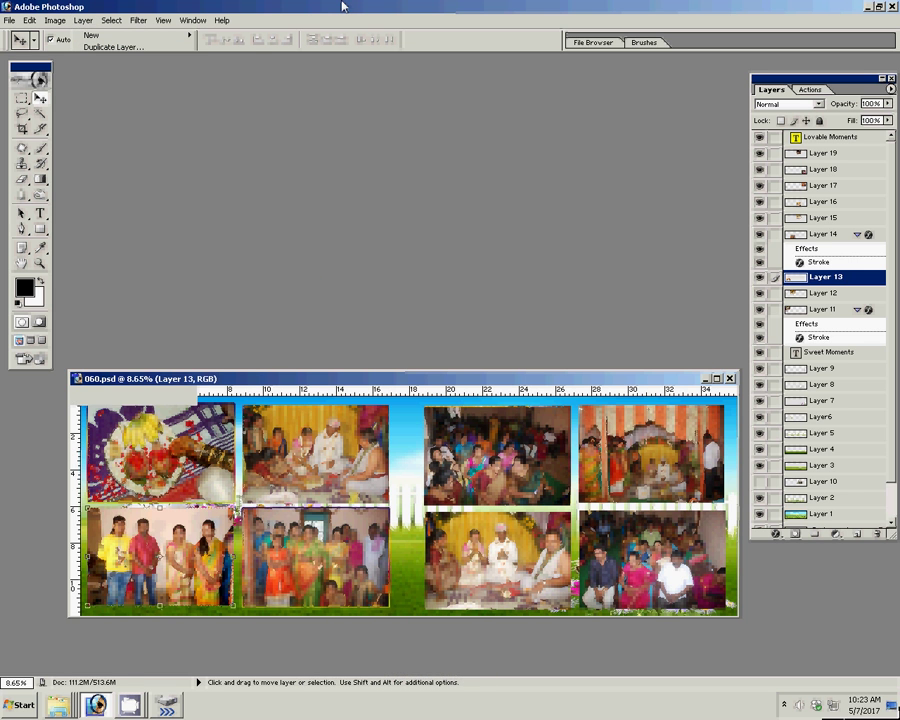
left_click(55, 20)
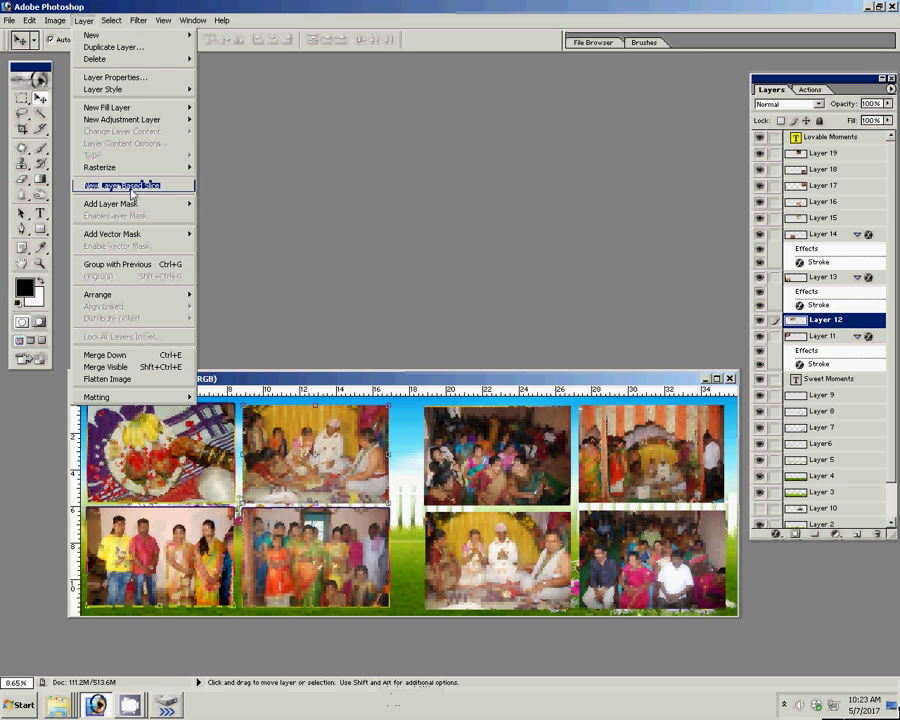
mouse_move(111, 204)
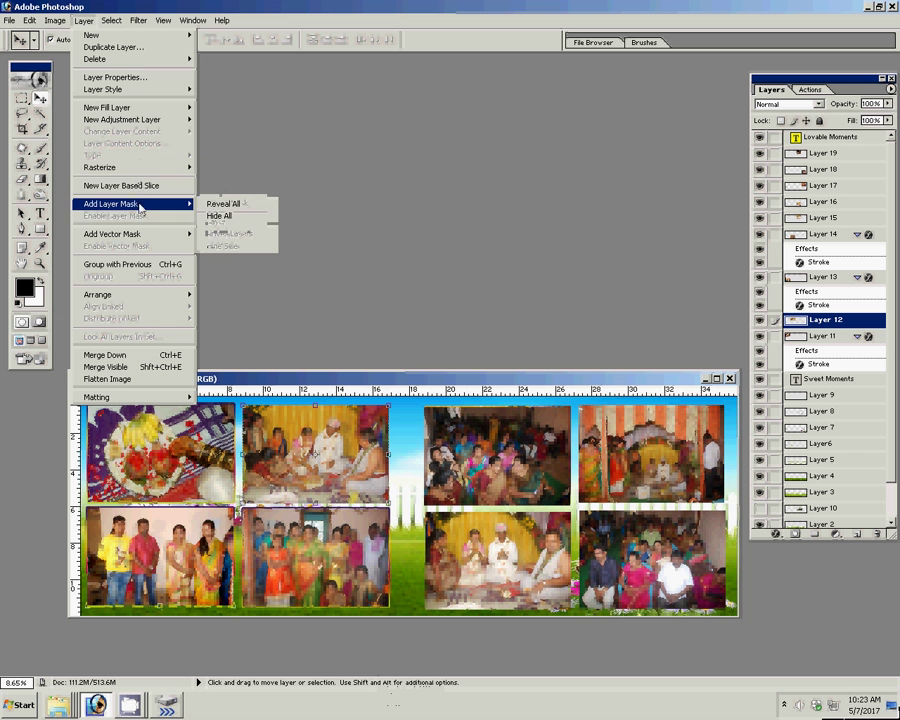
left_click(238, 248)
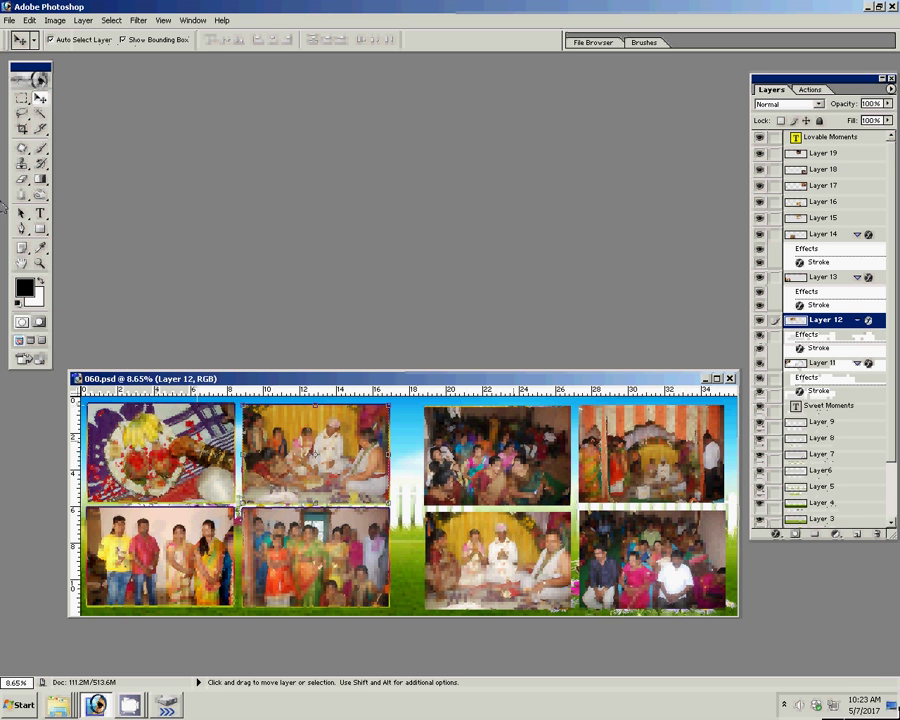
key("alt+]")
key("alt+]")
key("alt+]")
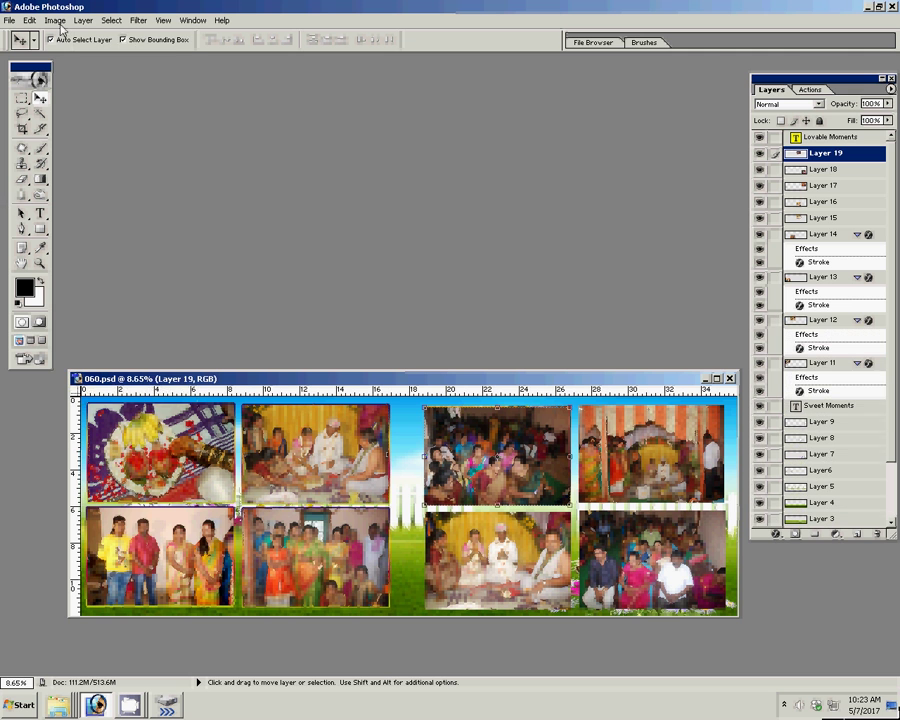
Paste the gradient stroke style onto Layer 19 and the bottom-row photo on Layer 16
left_click(83, 21)
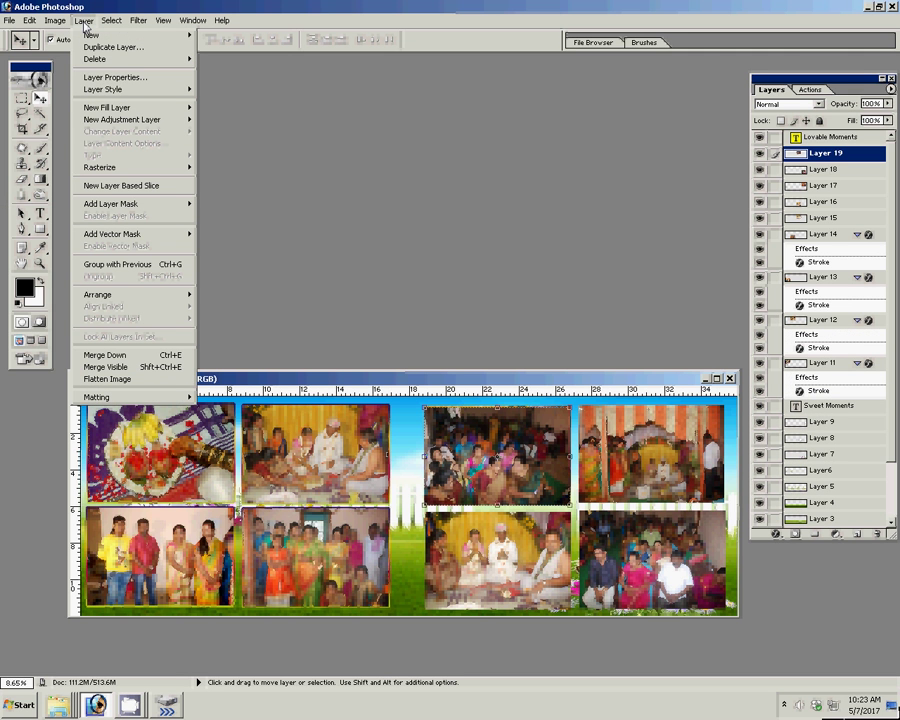
mouse_move(103, 89)
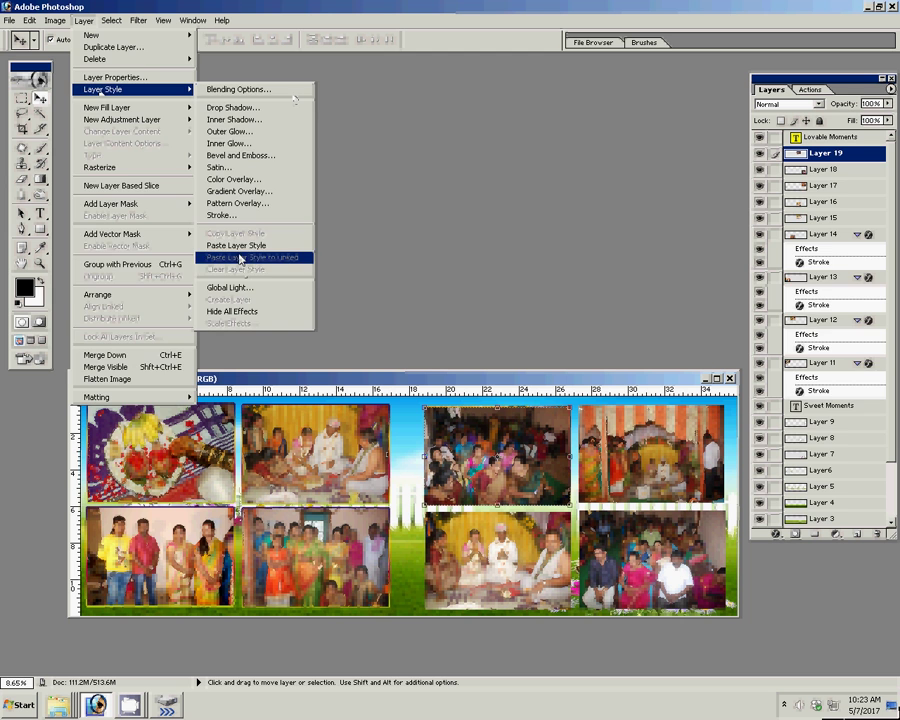
left_click(236, 245)
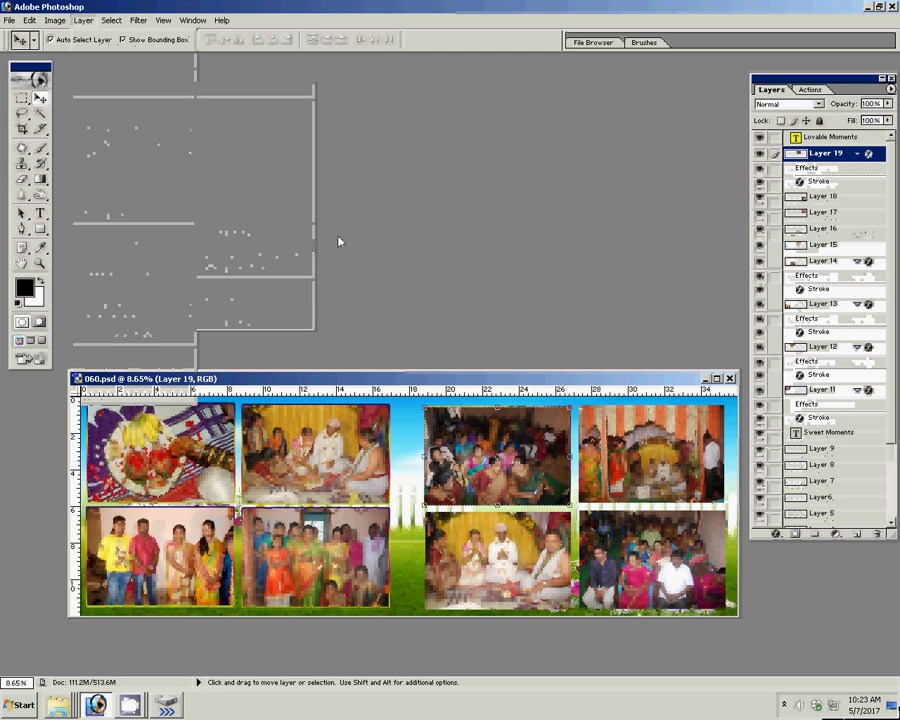
left_click(510, 585)
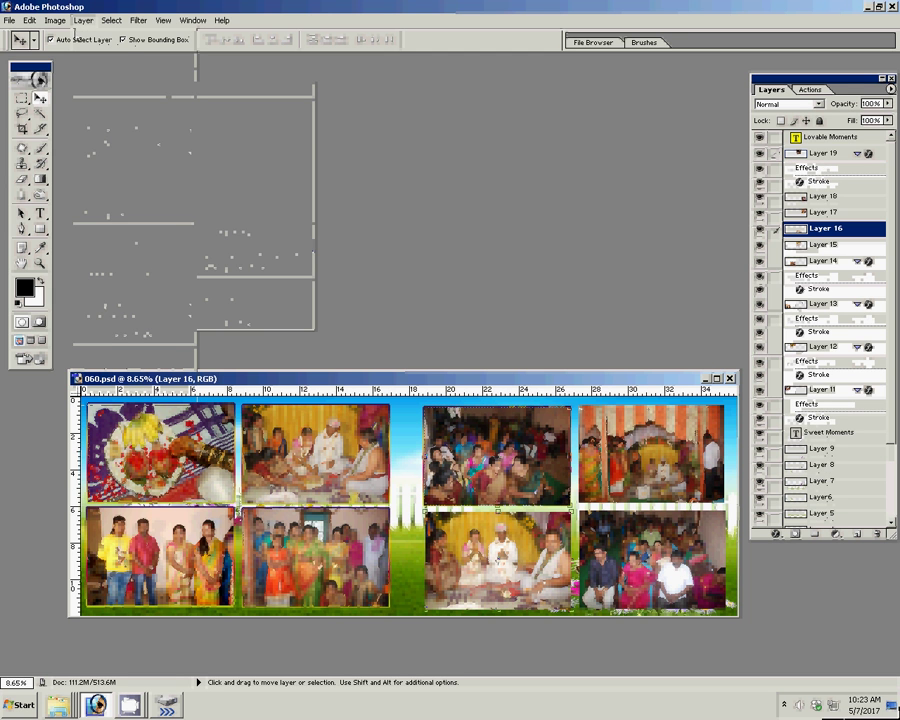
left_click(55, 20)
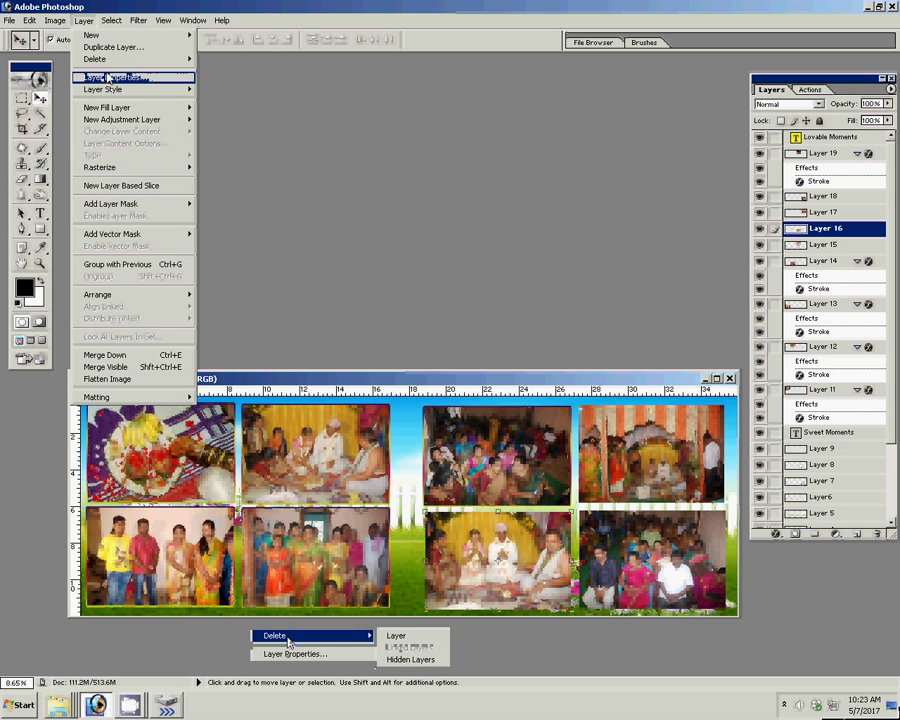
mouse_move(116, 89)
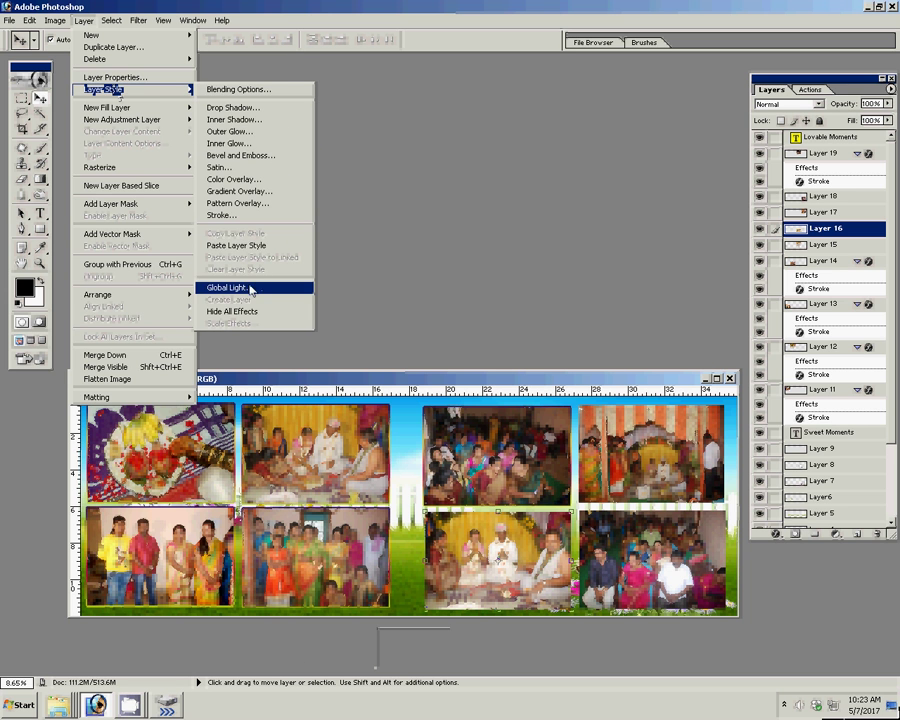
left_click(249, 247)
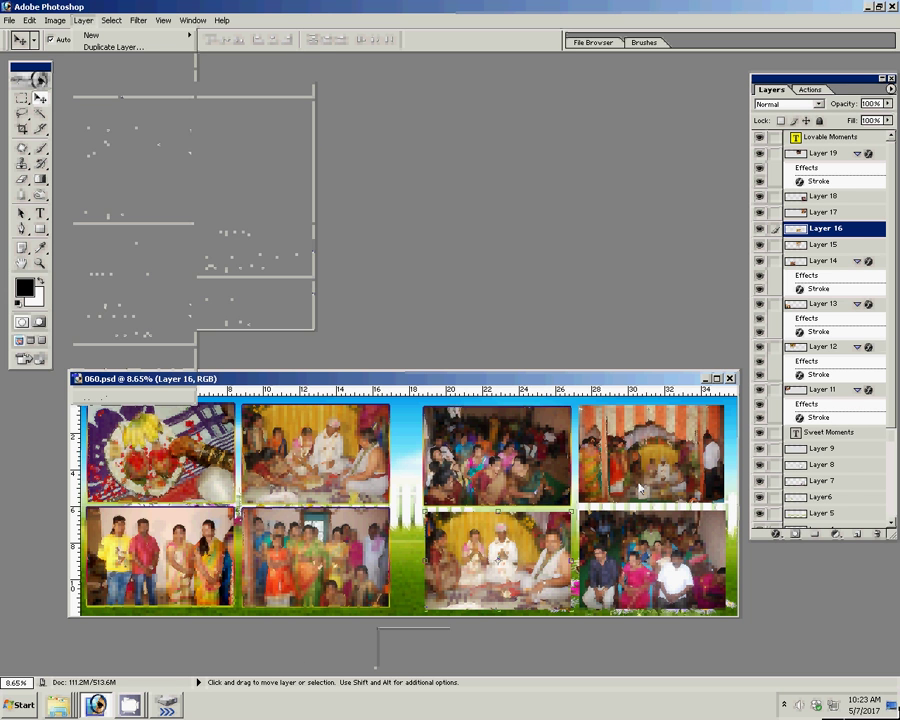
Paste the gradient stroke style onto the right-hand photos on Layers 17 and 18
left_click(635, 457)
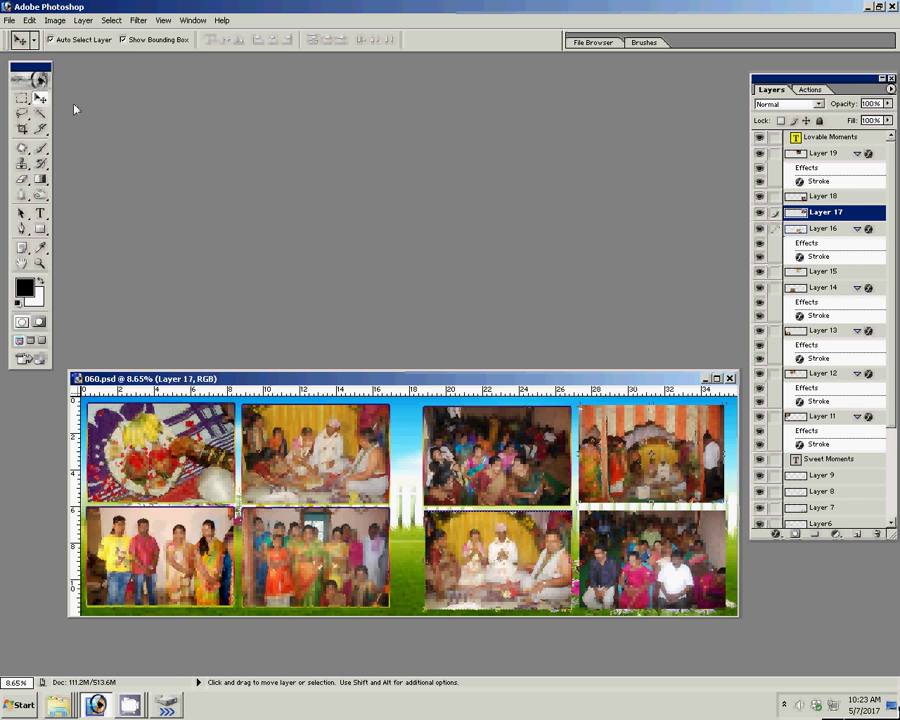
left_click(82, 21)
mouse_move(110, 90)
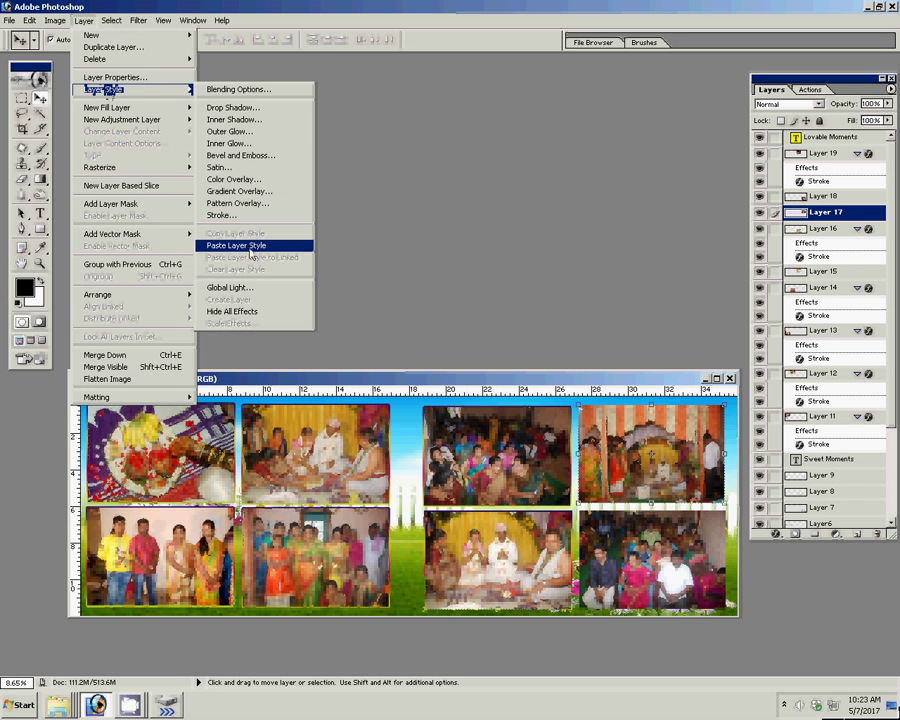
left_click(238, 245)
left_click(641, 555)
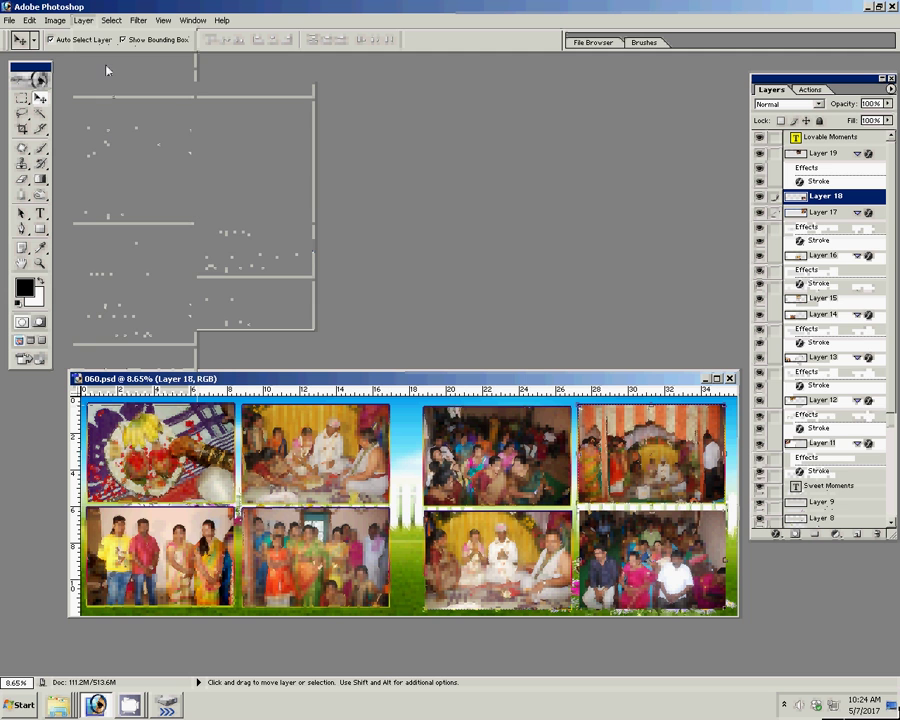
left_click(83, 20)
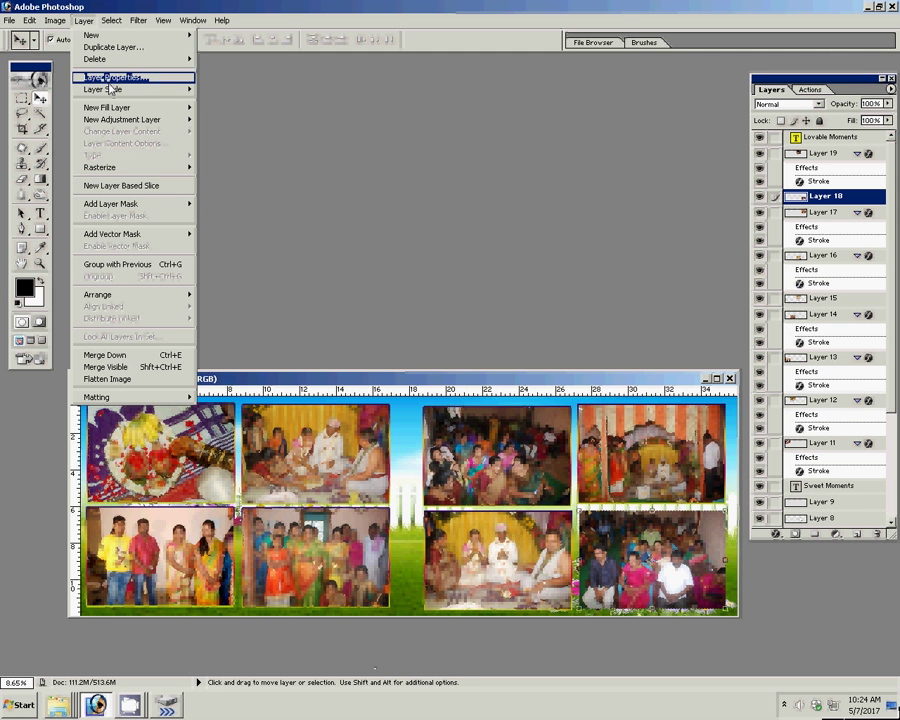
mouse_move(103, 89)
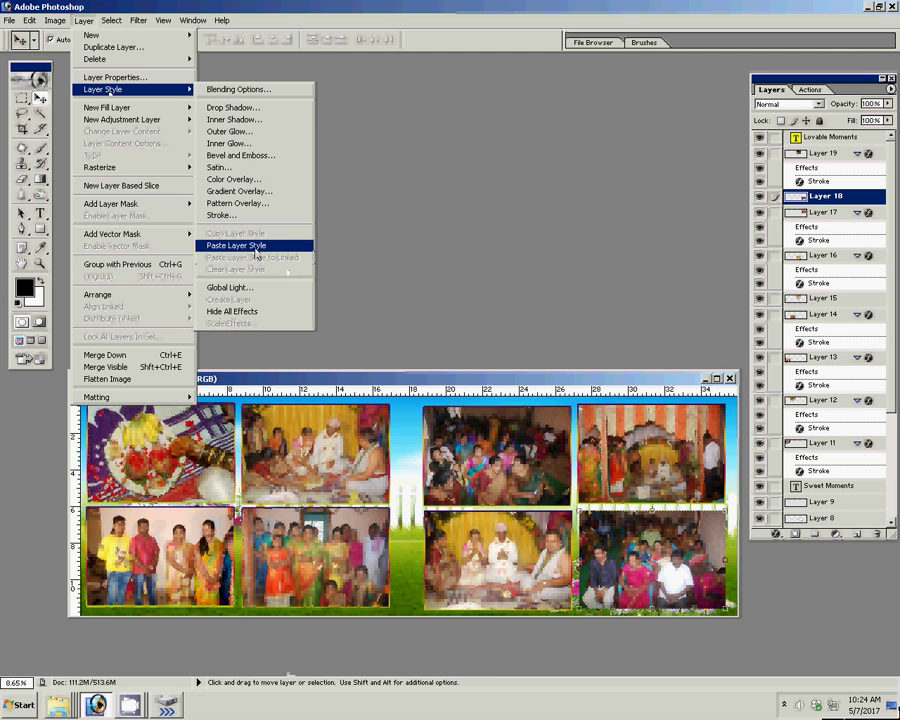
left_click(256, 246)
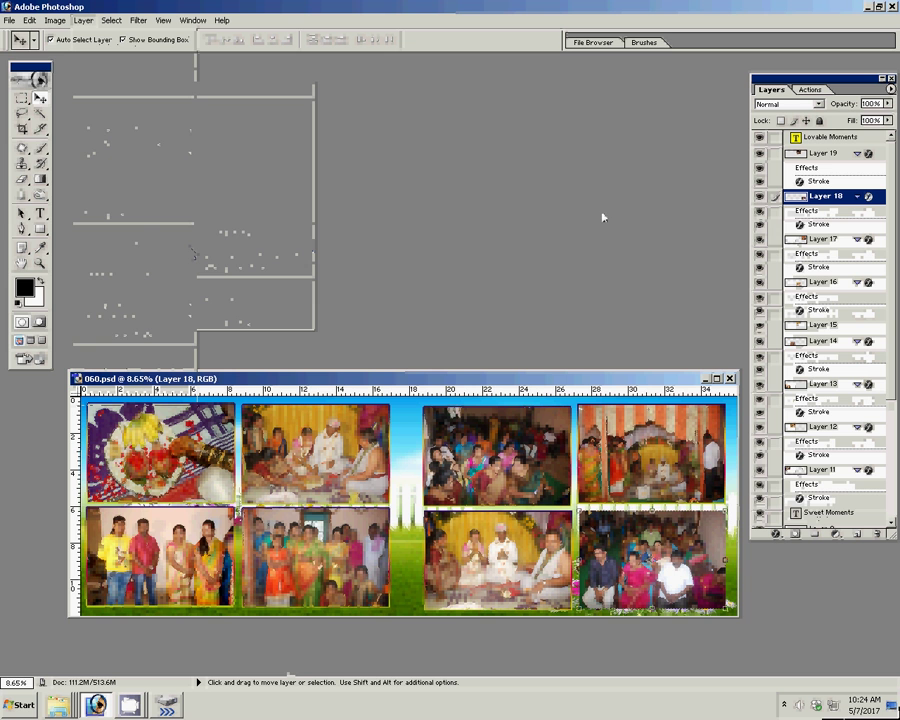
left_click(9, 20)
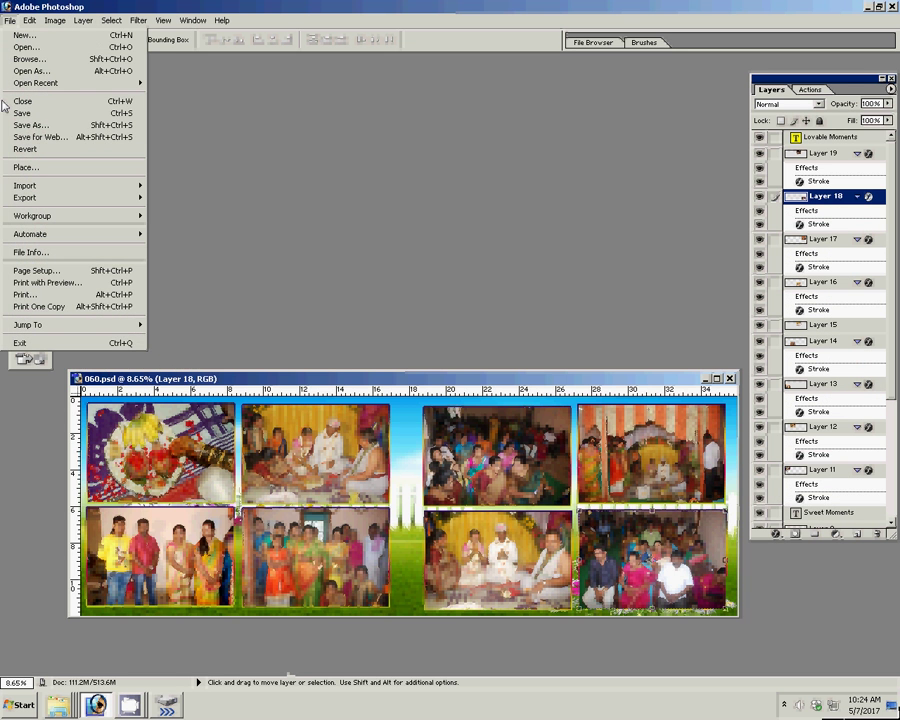
Save the album page as 56.psd in the k5 folder on Local Disk (I:)
left_click(30, 125)
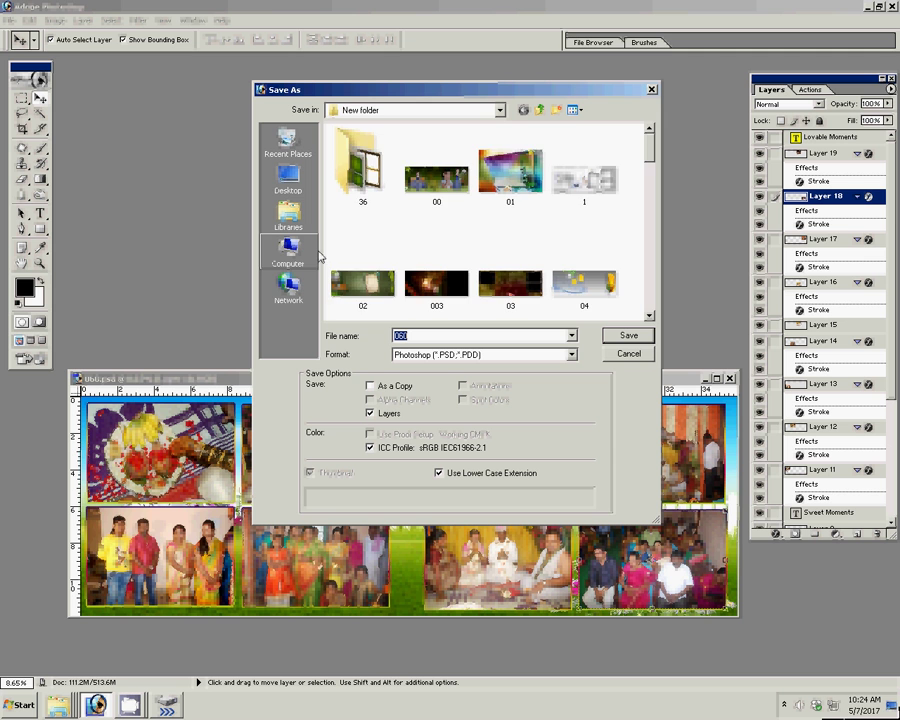
left_click(290, 255)
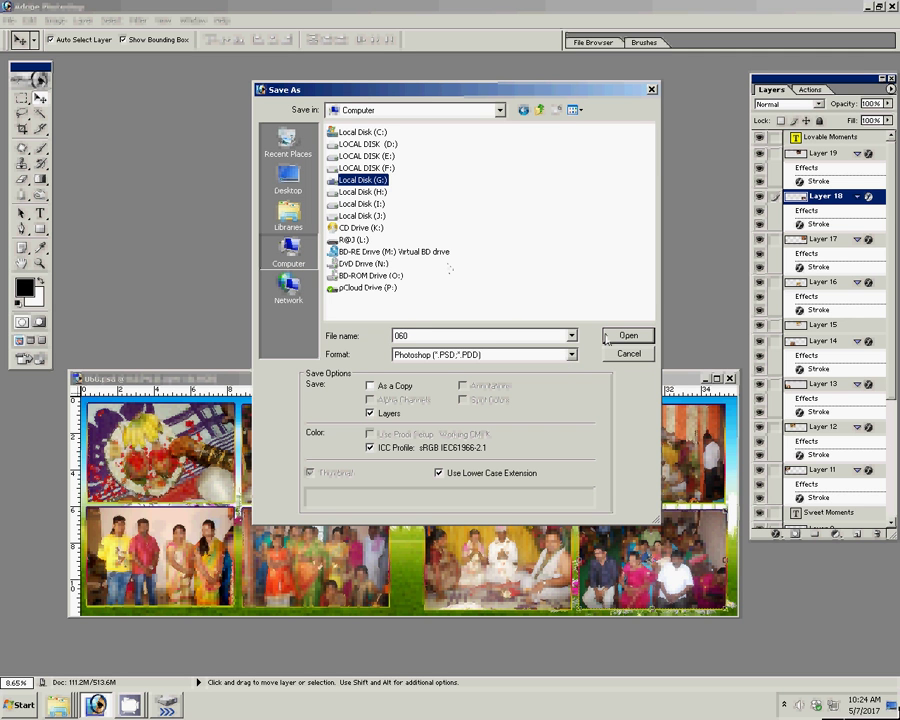
left_click(360, 203)
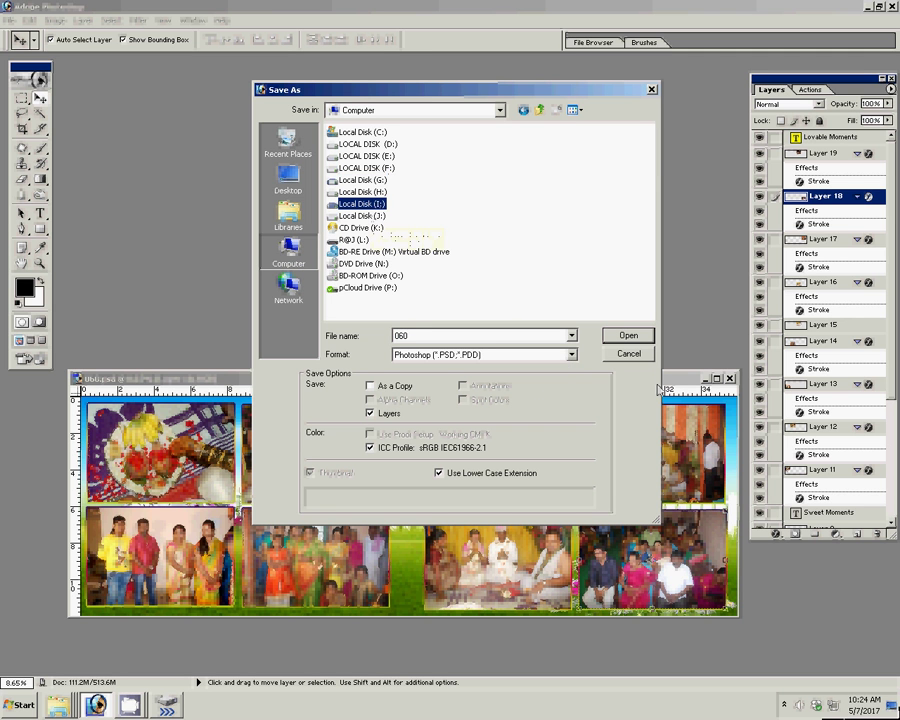
left_click(628, 337)
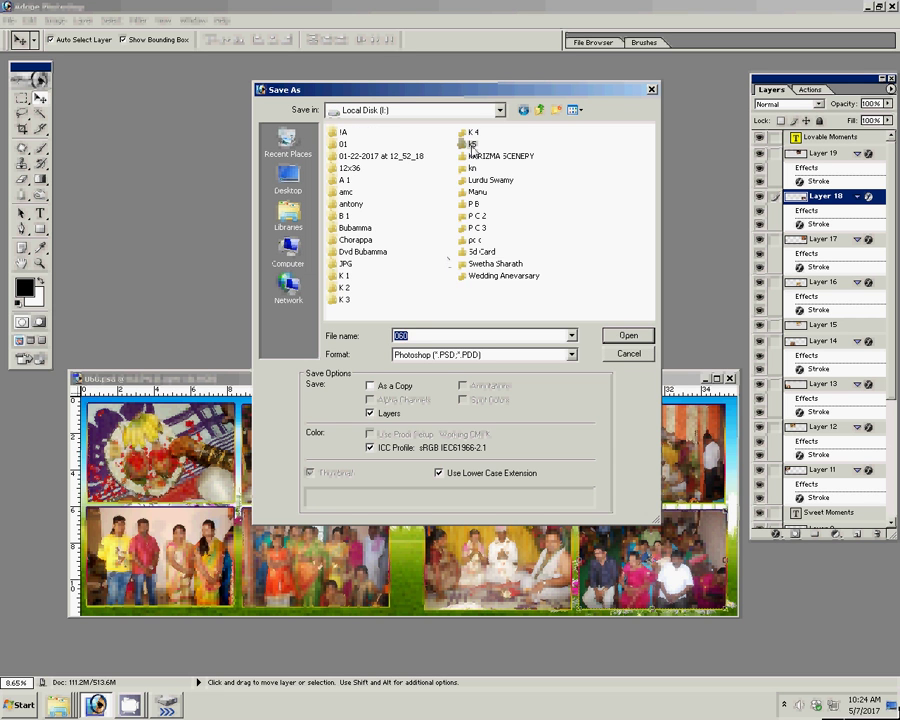
left_click(617, 336)
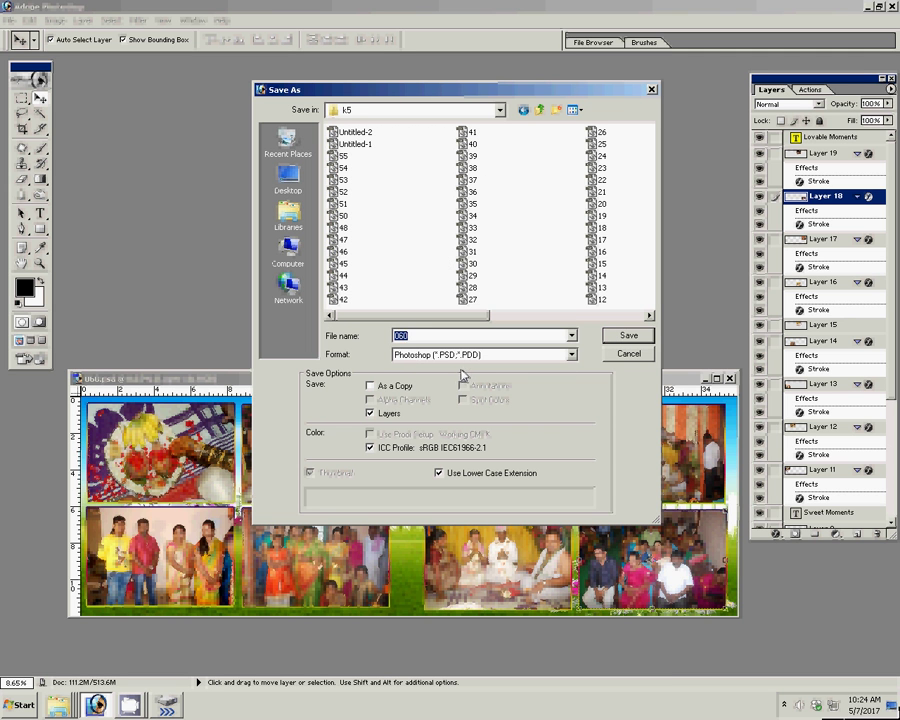
type("56")
left_click(630, 337)
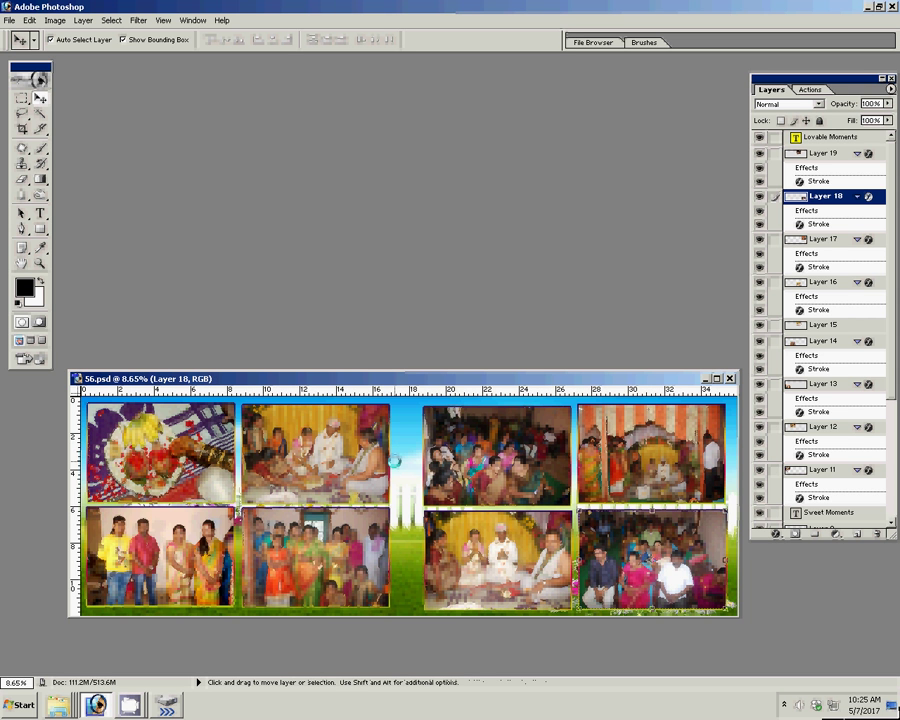
Close the saved 56.psd document window
key("ctrl+w")
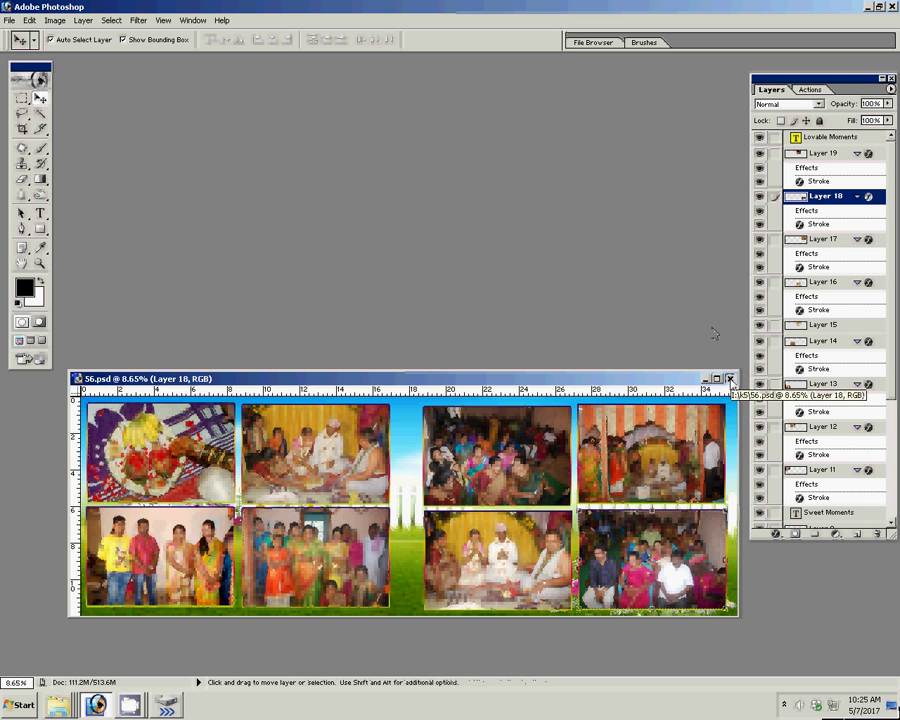